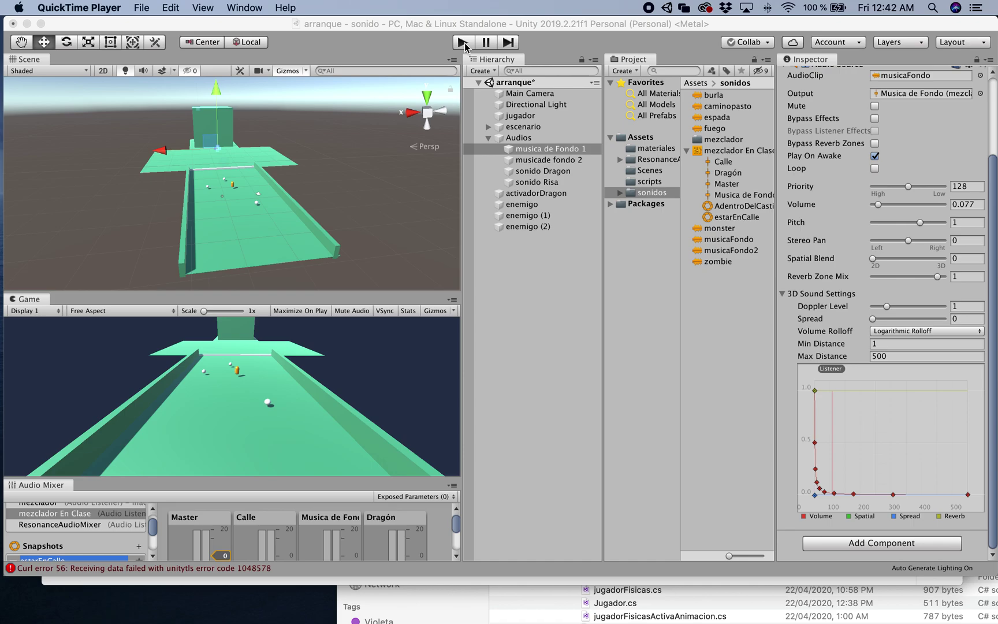
# - Run the Unity scene in play mode, then switch over to Safari
pyautogui.click(463, 43)
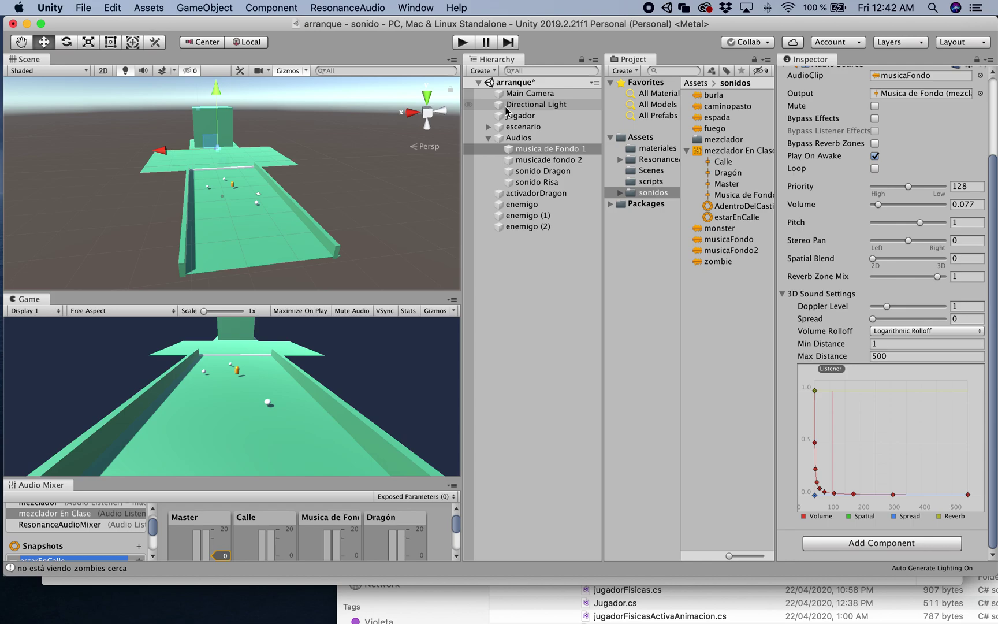
pyautogui.press('super+Tab')
pyautogui.press('super+Tab')
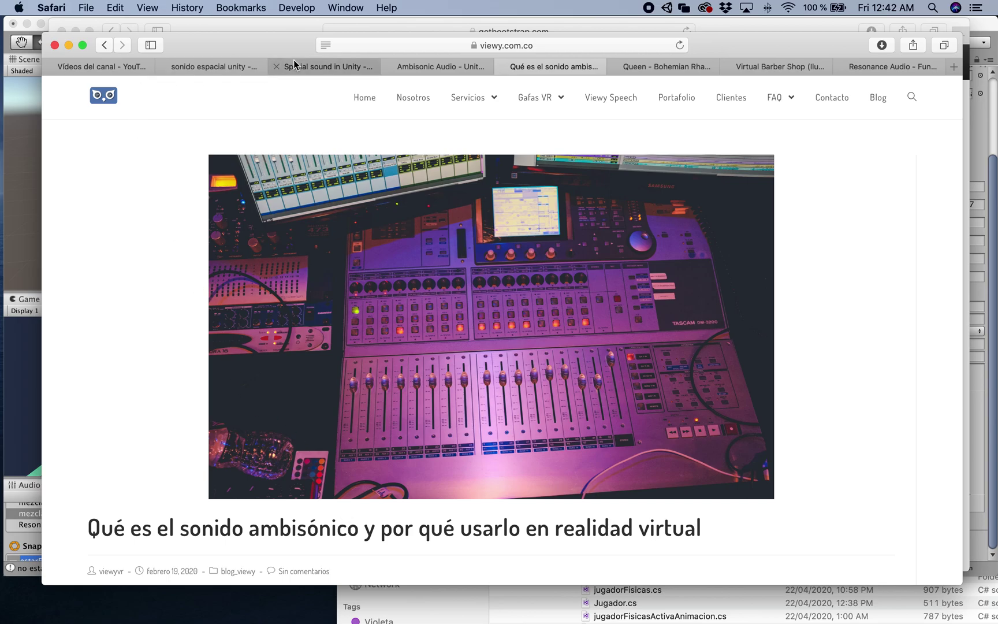
# - Browse the viewy ambisonic sound article and home page, then open the Queen Bohemian Rhapsody 12D AUDIO video
pyautogui.click(421, 46)
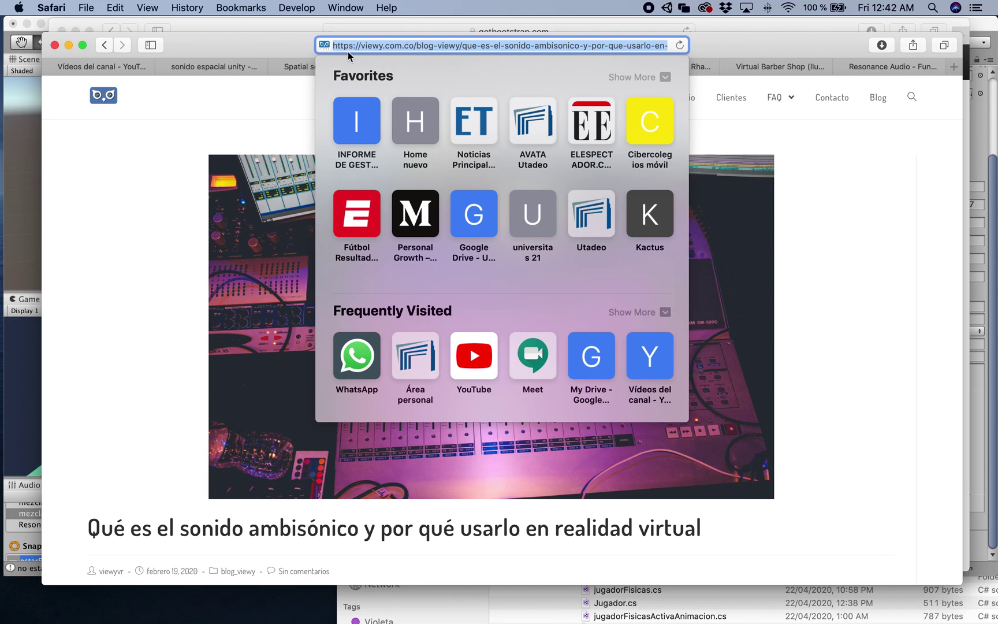
pyautogui.click(244, 98)
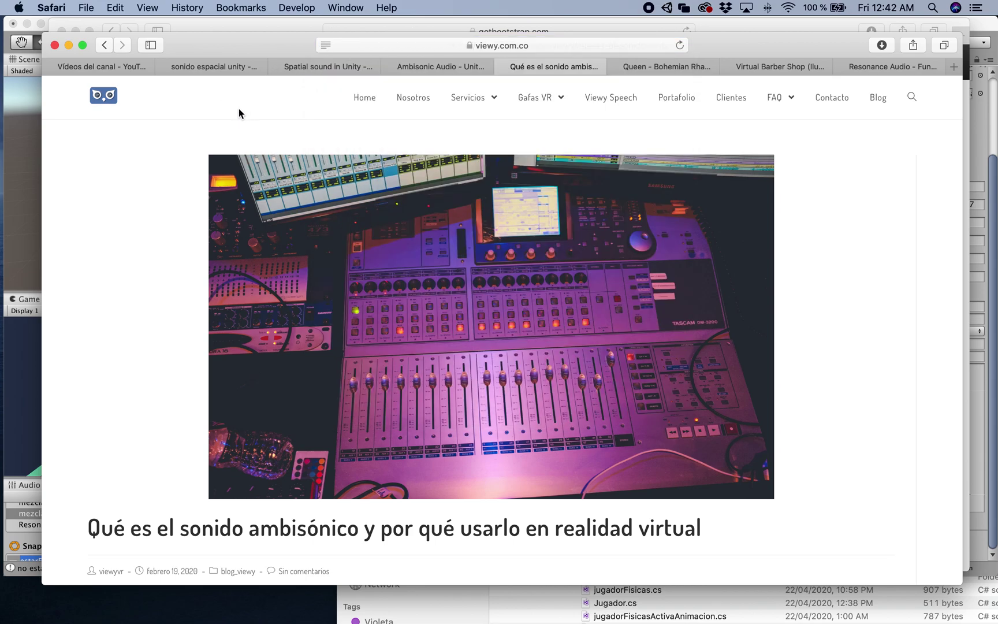
pyautogui.click(109, 100)
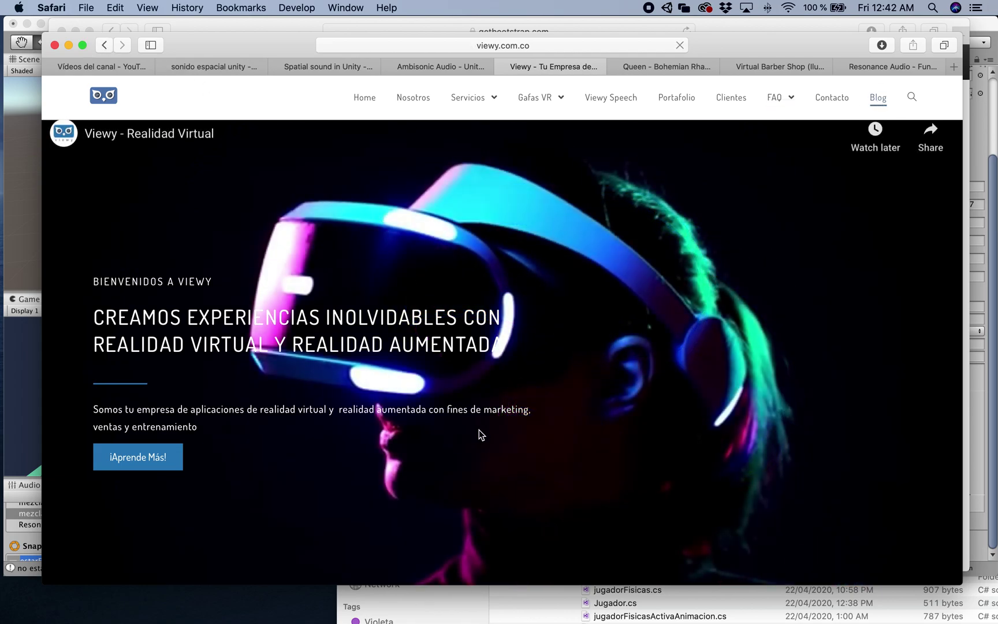
pyautogui.click(106, 51)
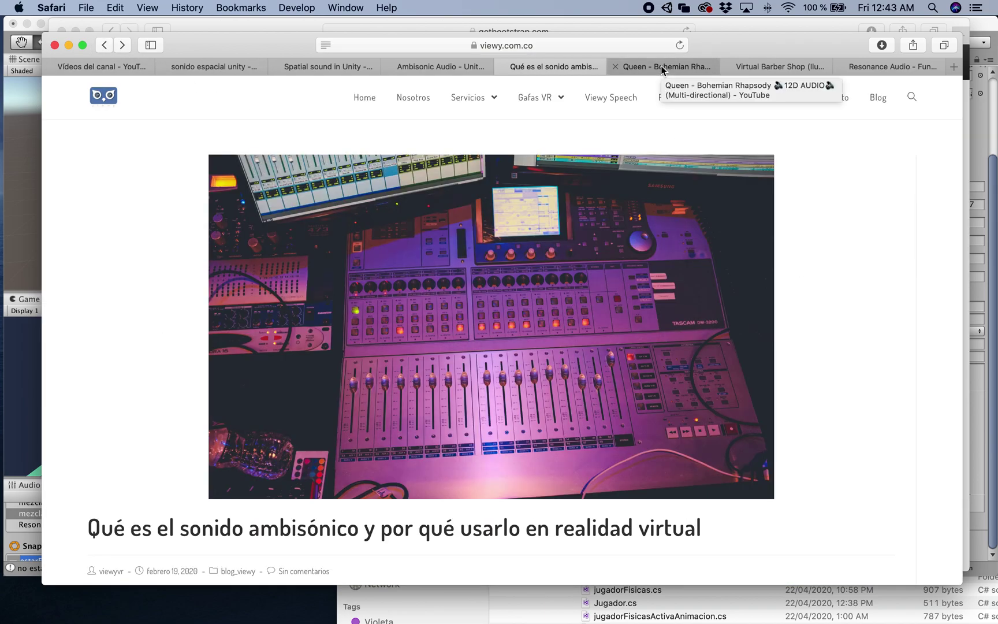
pyautogui.scroll(-20, 613, 422)
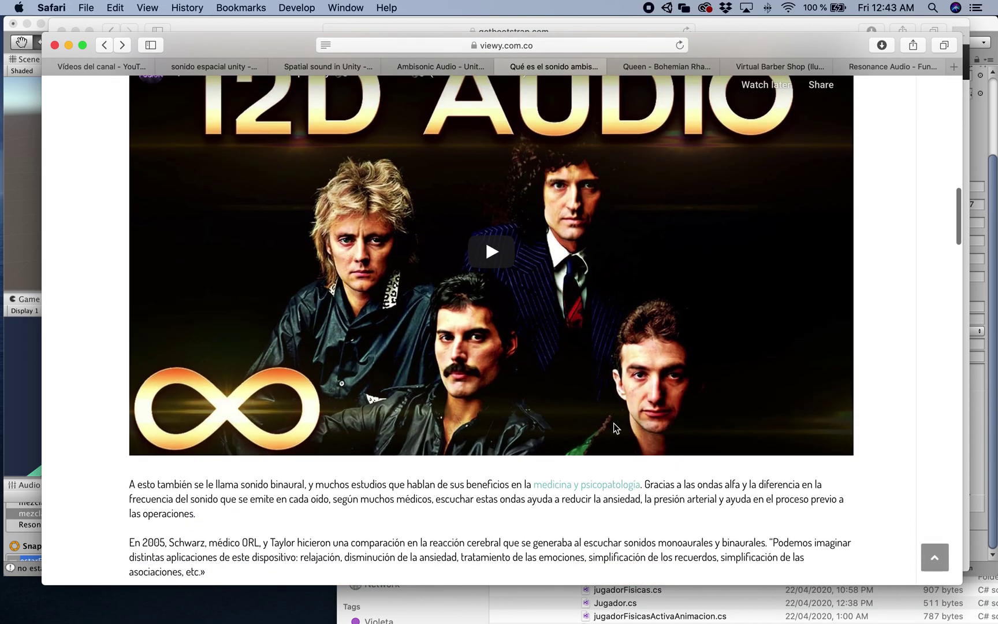
pyautogui.scroll(-6, 613, 423)
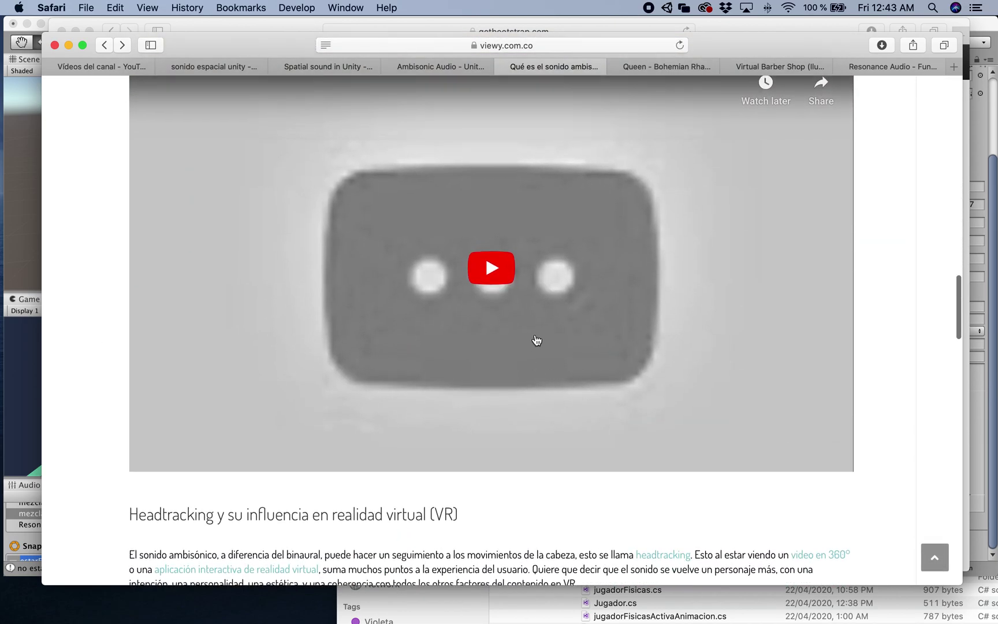
pyautogui.click(662, 66)
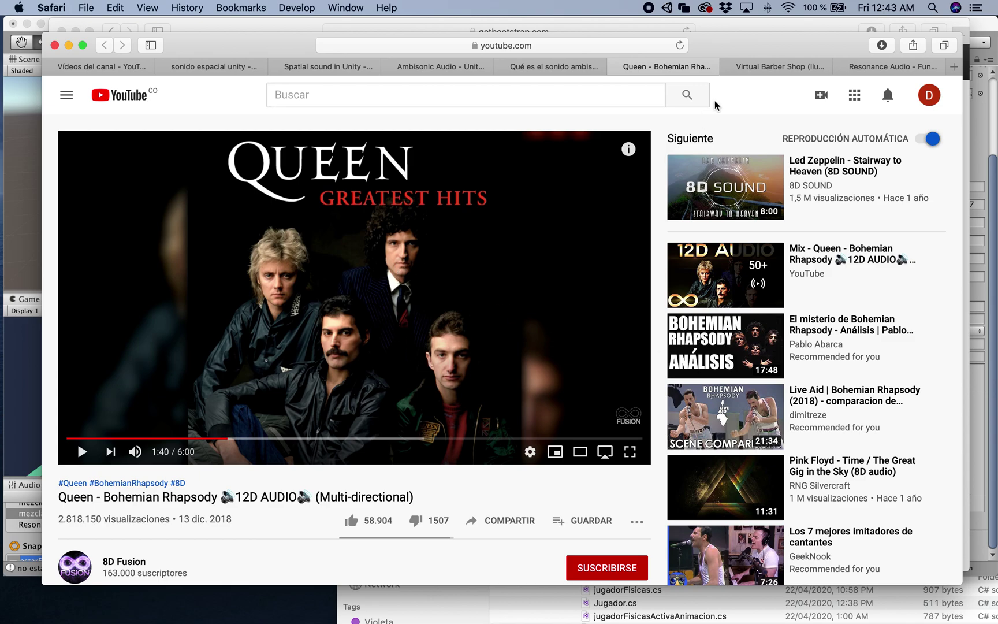
# - Switch between the Queen and Virtual Barber Shop videos, then play the Barber Shop video until 0:10 and pause it
pyautogui.click(777, 67)
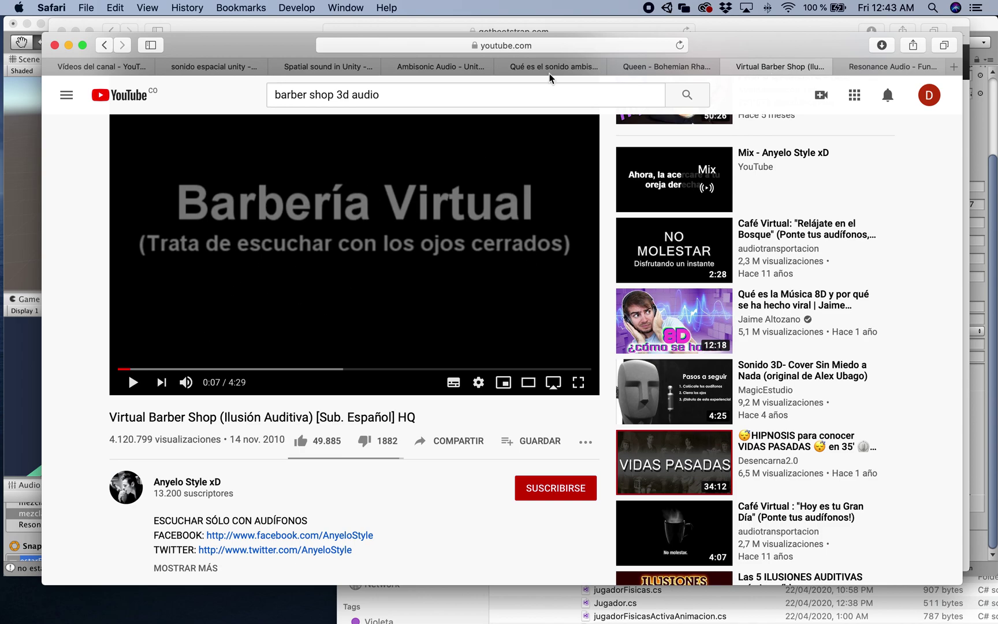
pyautogui.click(648, 67)
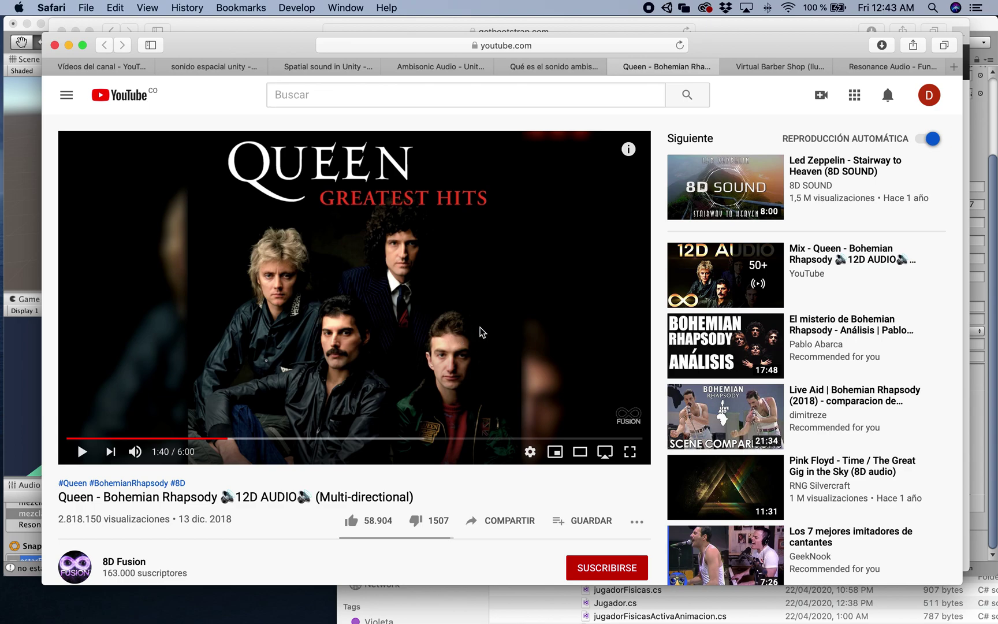
pyautogui.click(771, 68)
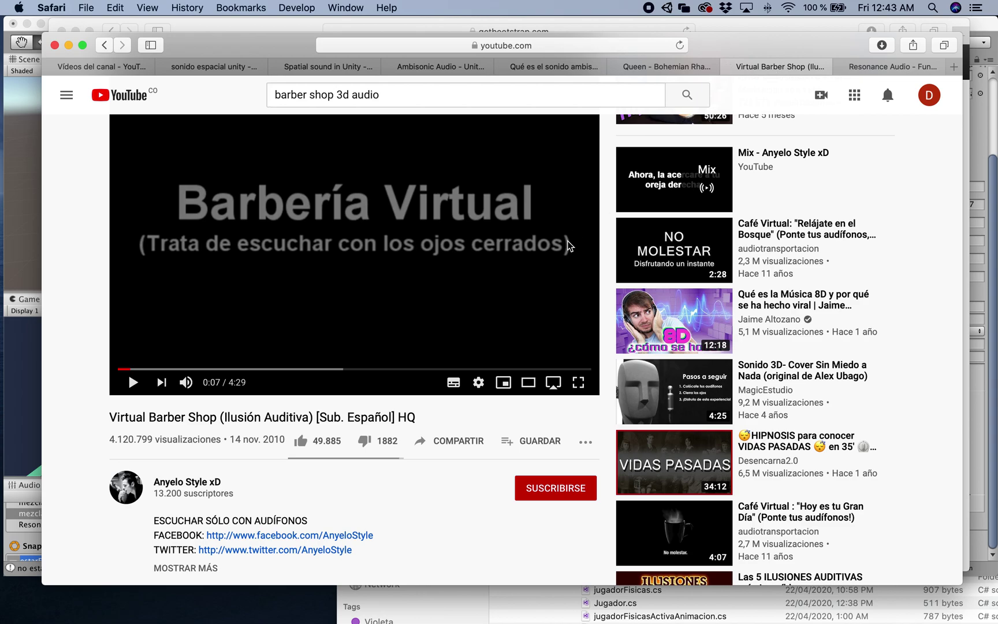
pyautogui.click(133, 381)
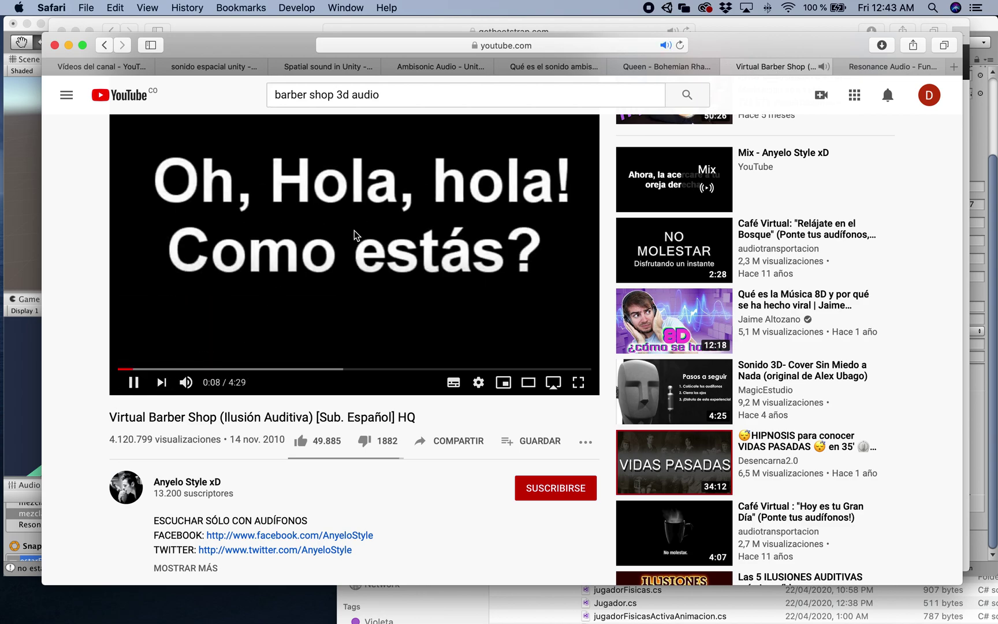
pyautogui.click(130, 382)
# - Open the Resonance Audio Fundamental Concepts page and scroll up to its top
pyautogui.click(869, 67)
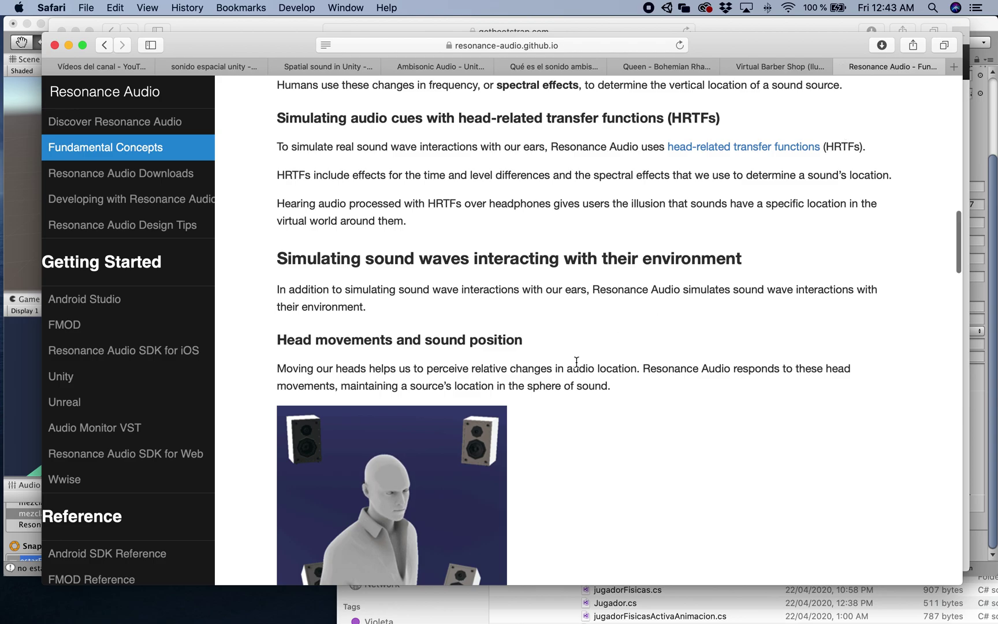
pyautogui.scroll(2, 577, 360)
pyautogui.scroll(3, 577, 361)
pyautogui.scroll(4, 576, 361)
pyautogui.scroll(4, 576, 364)
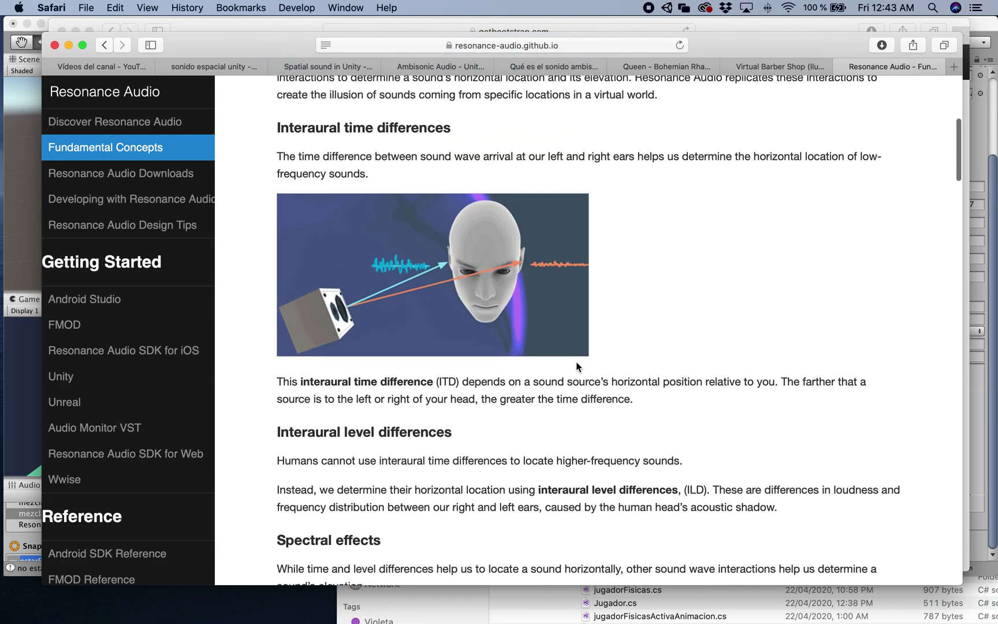
pyautogui.scroll(2, 577, 366)
pyautogui.scroll(-1, 576, 366)
pyautogui.scroll(3, 577, 366)
pyautogui.scroll(1, 577, 362)
pyautogui.scroll(2, 576, 361)
pyautogui.scroll(2, 576, 361)
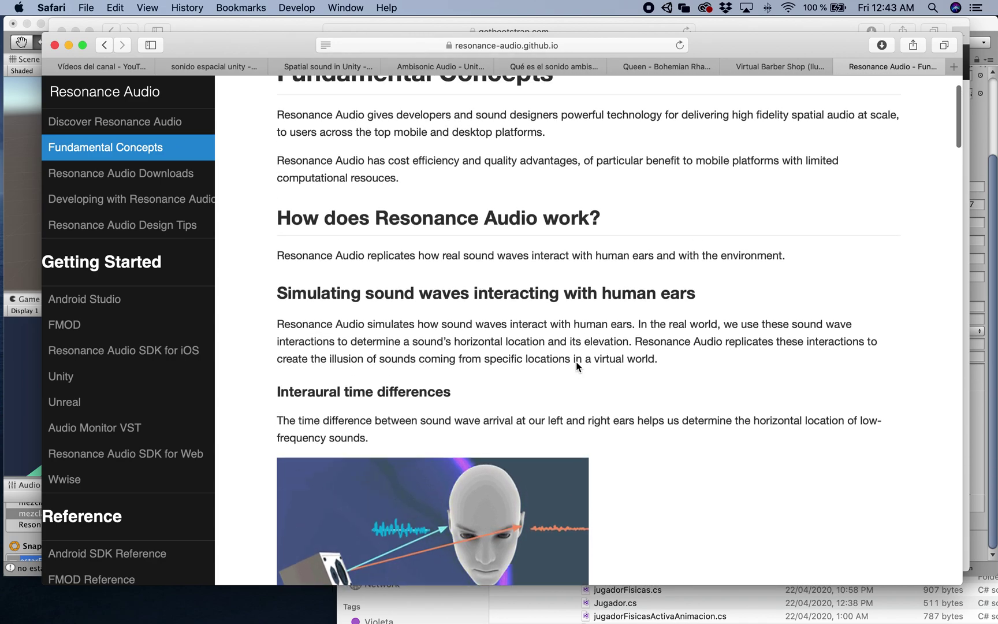
pyautogui.scroll(-5, 576, 361)
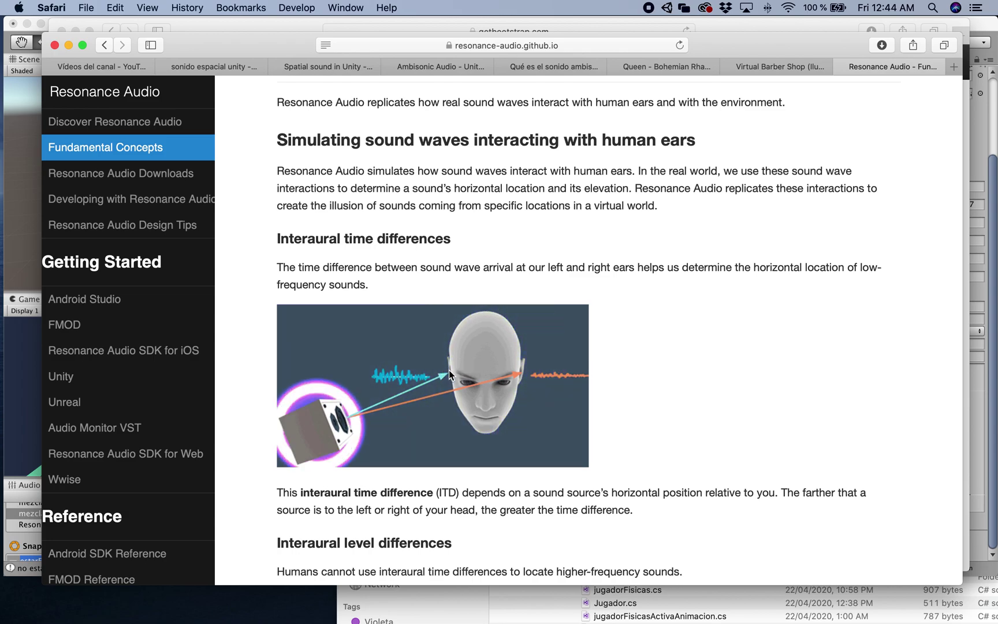
# - Read down through the direct sound and distance falloff sections, then return to Unity
pyautogui.scroll(-3, 506, 377)
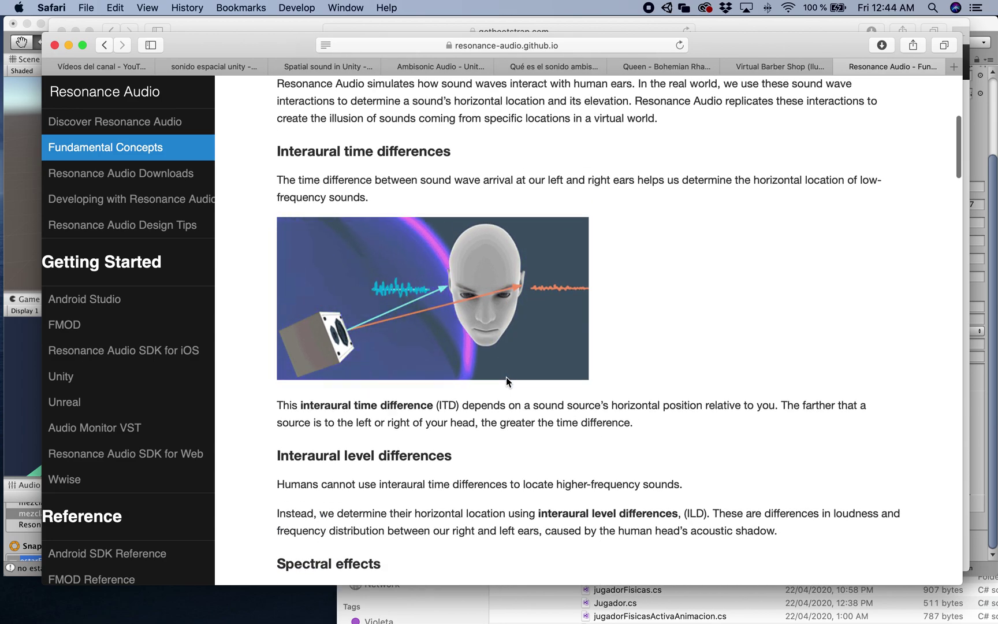
pyautogui.scroll(-1, 506, 376)
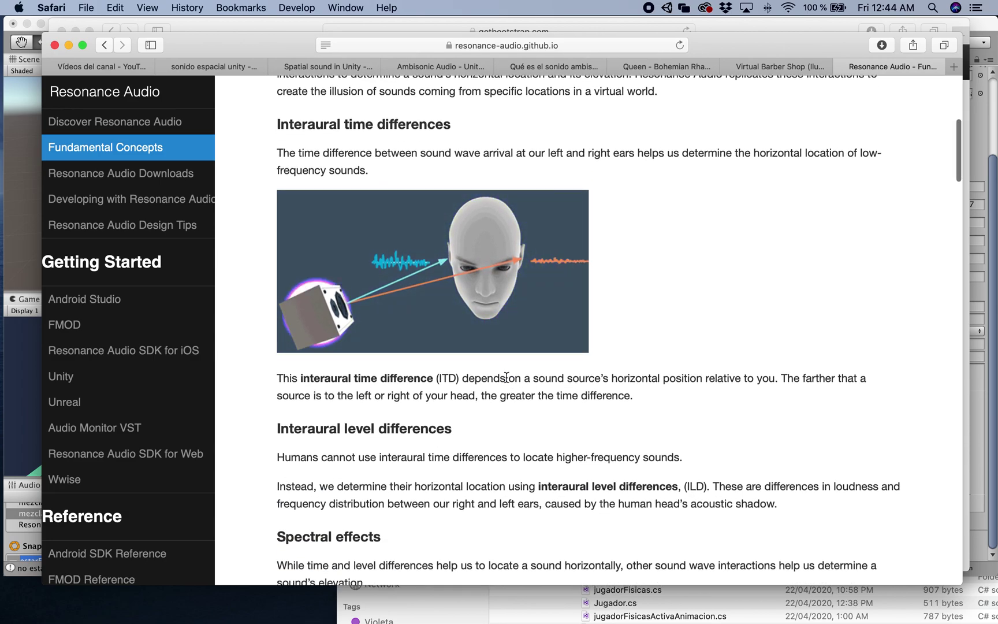
pyautogui.scroll(-3, 506, 377)
pyautogui.scroll(-6, 506, 376)
pyautogui.scroll(-7, 506, 377)
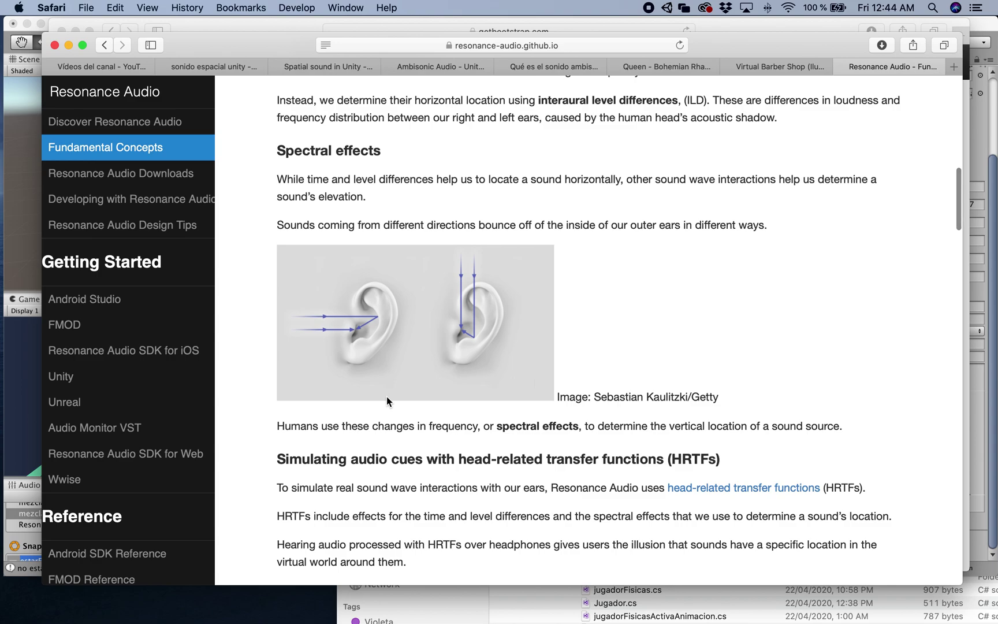
pyautogui.scroll(-1, 387, 396)
pyautogui.scroll(-2, 387, 396)
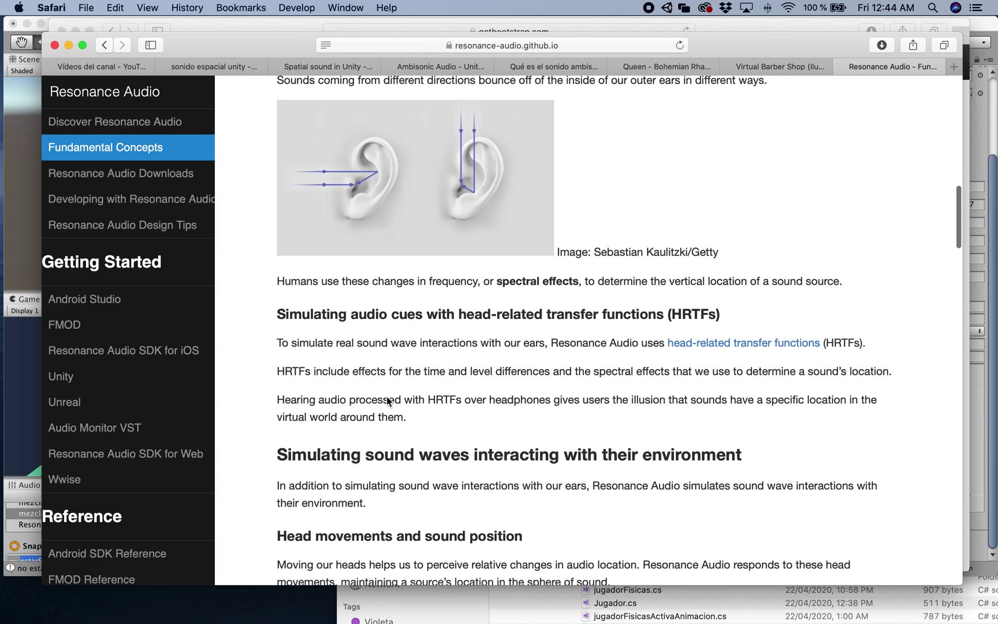
pyautogui.scroll(-3, 386, 396)
pyautogui.scroll(-2, 386, 396)
pyautogui.scroll(-2, 387, 396)
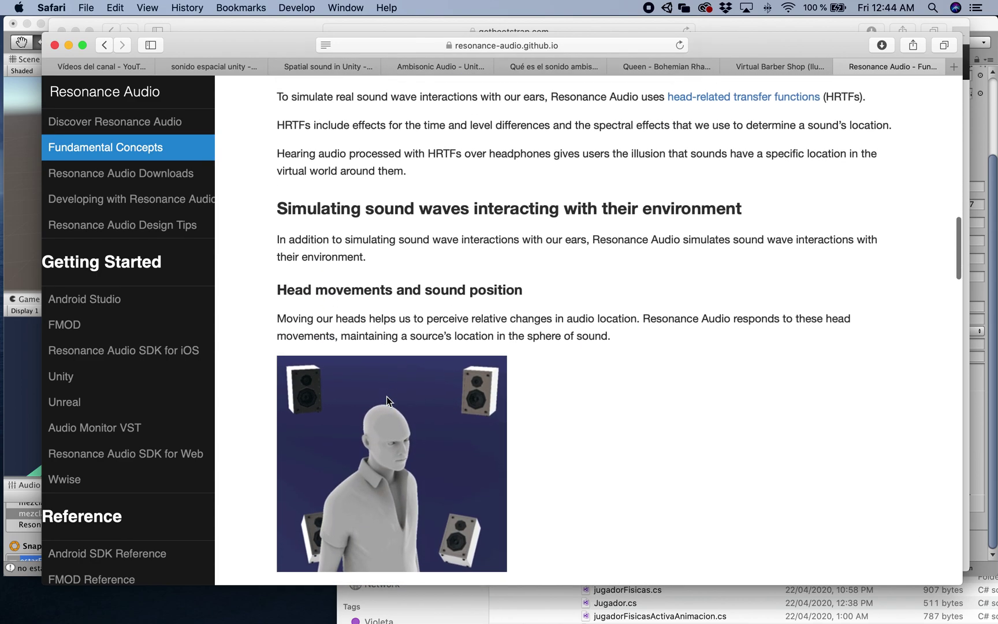
pyautogui.scroll(-1, 386, 396)
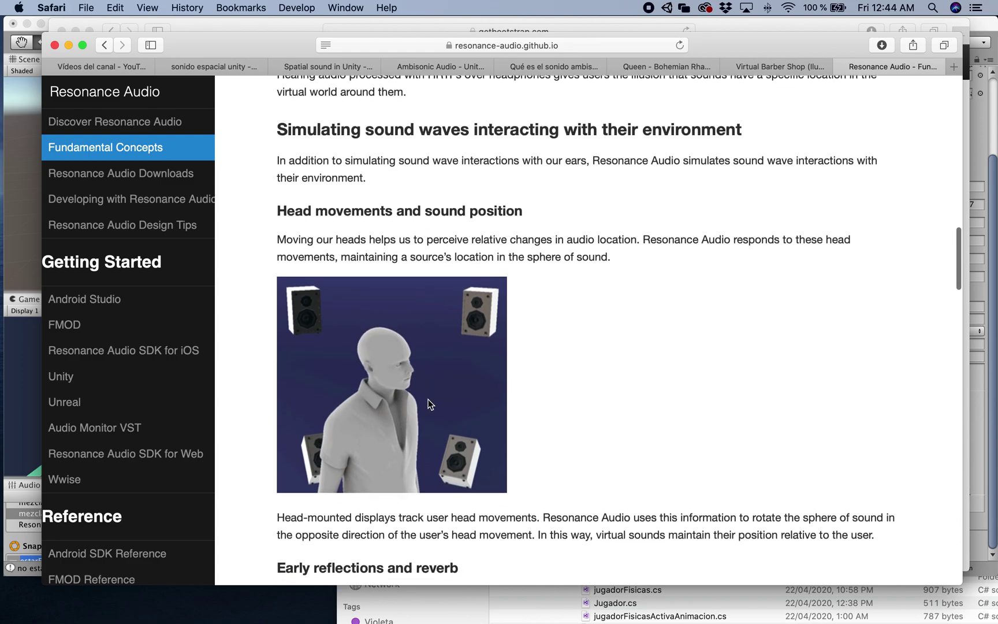
pyautogui.scroll(-3, 398, 404)
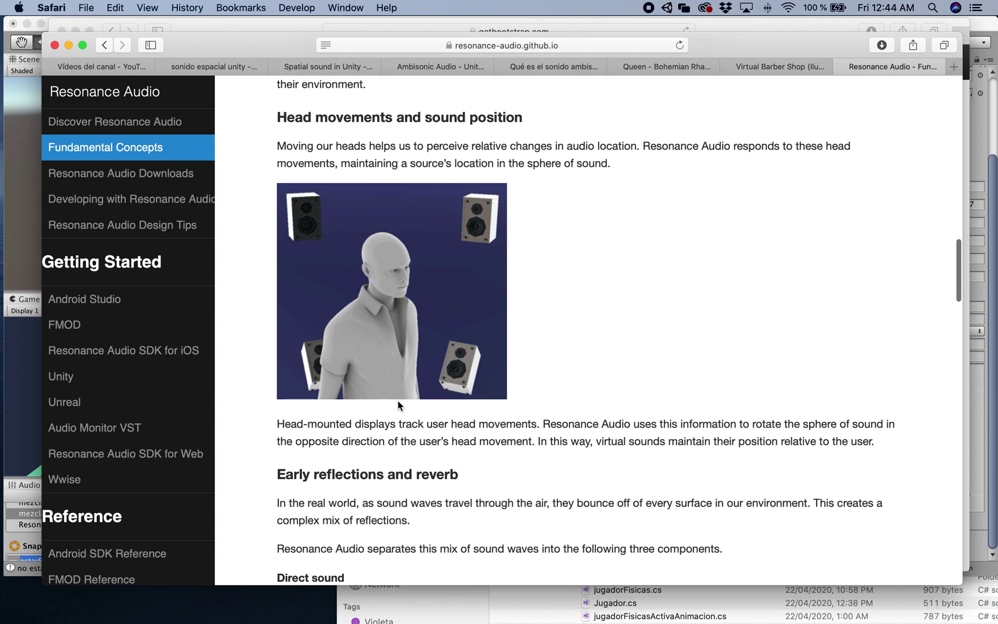
pyautogui.scroll(-1, 397, 400)
pyautogui.scroll(-2, 397, 400)
pyautogui.scroll(-3, 398, 400)
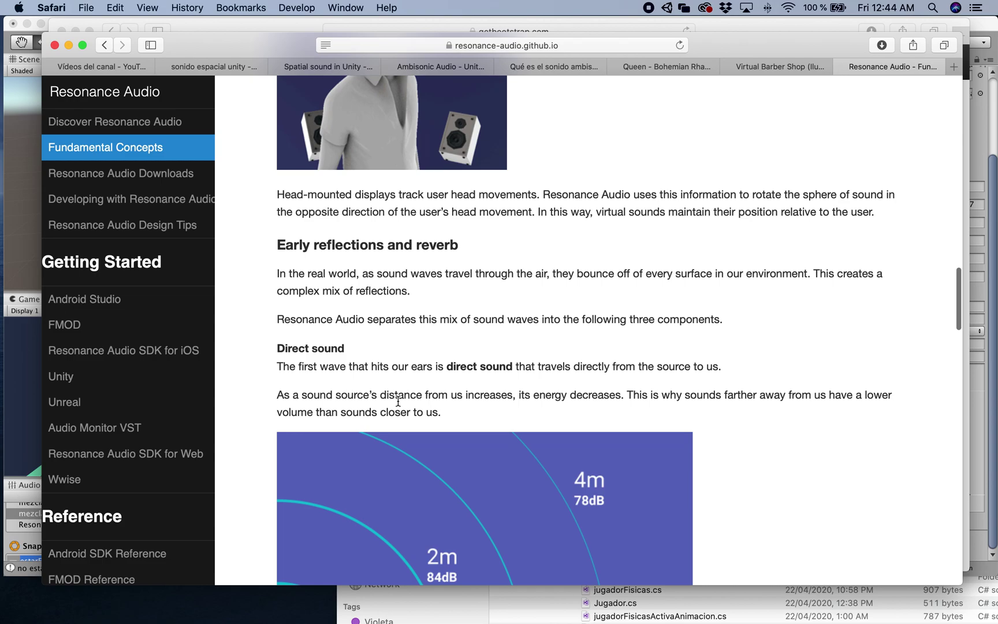
pyautogui.scroll(3, 397, 401)
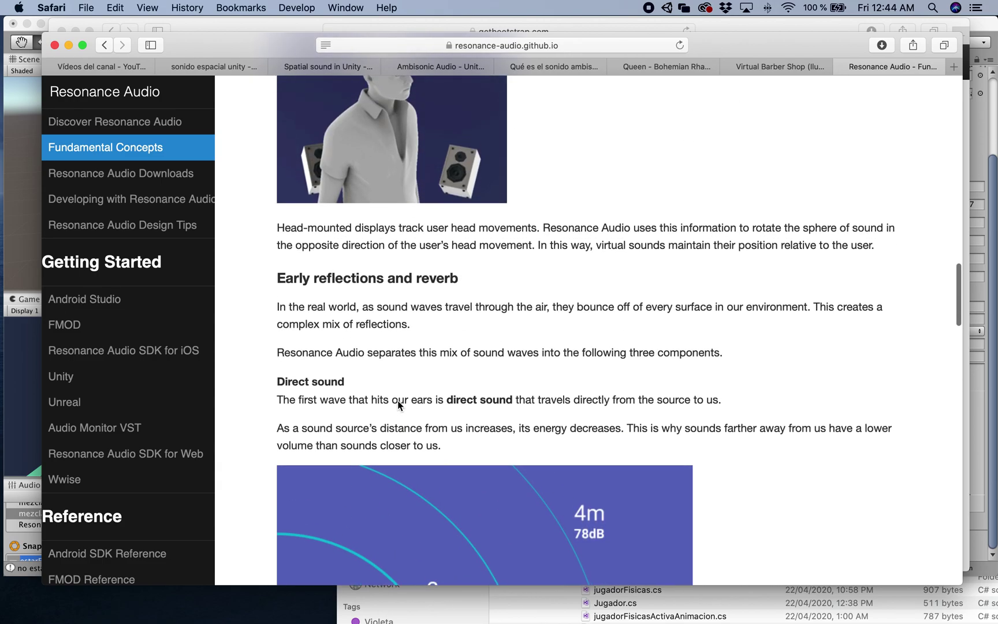
pyautogui.press('super+Tab')
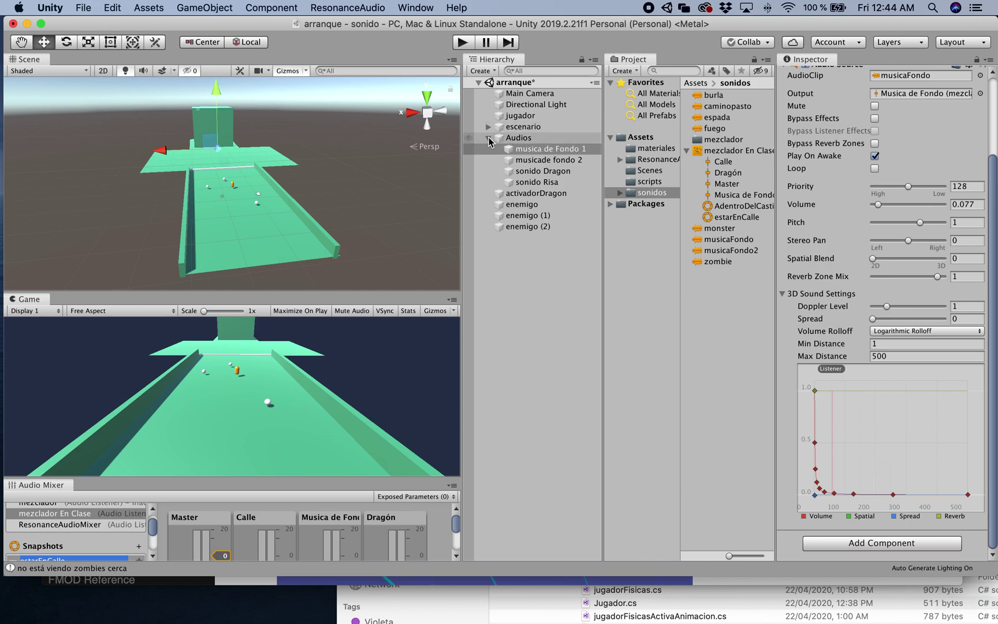
# - Create a new 3D Capsule in the Hierarchy and rename it caminante
pyautogui.click(488, 138)
pyautogui.rightClick(500, 267)
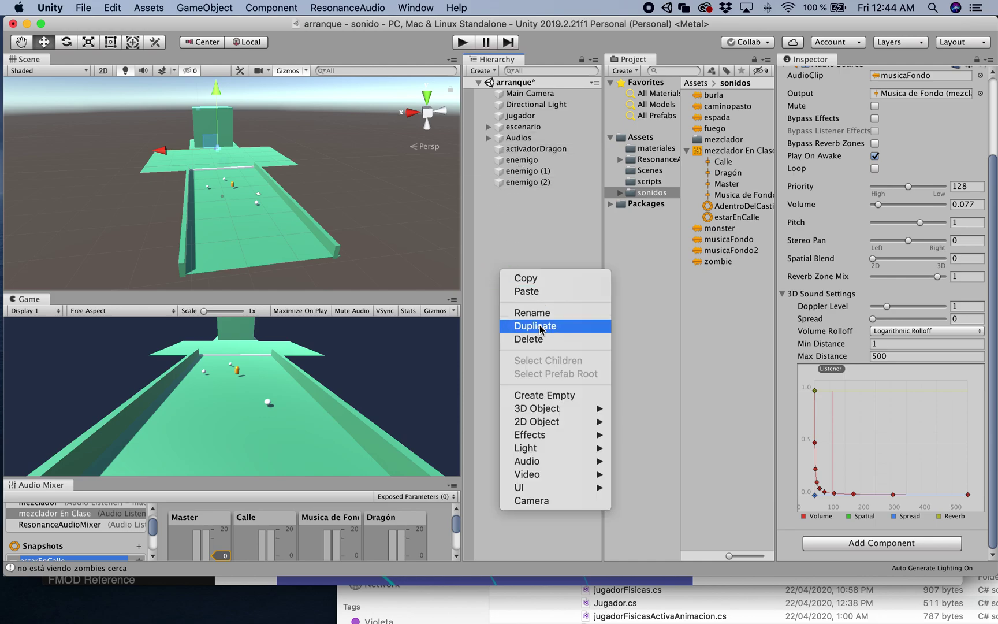
pyautogui.moveTo(557, 411)
pyautogui.click(647, 435)
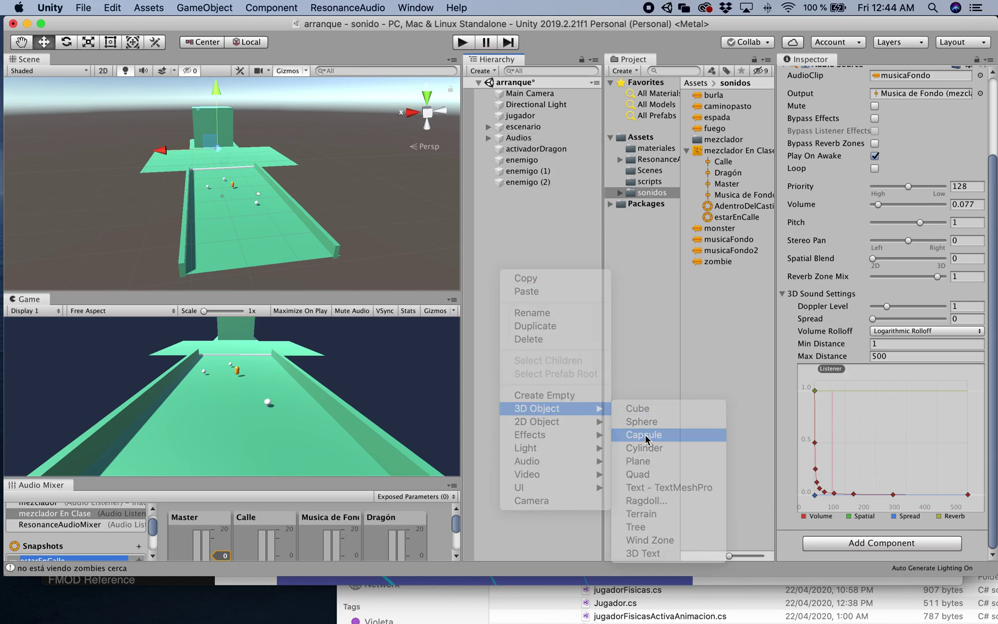
pyautogui.click(514, 239)
pyautogui.write('caminante')
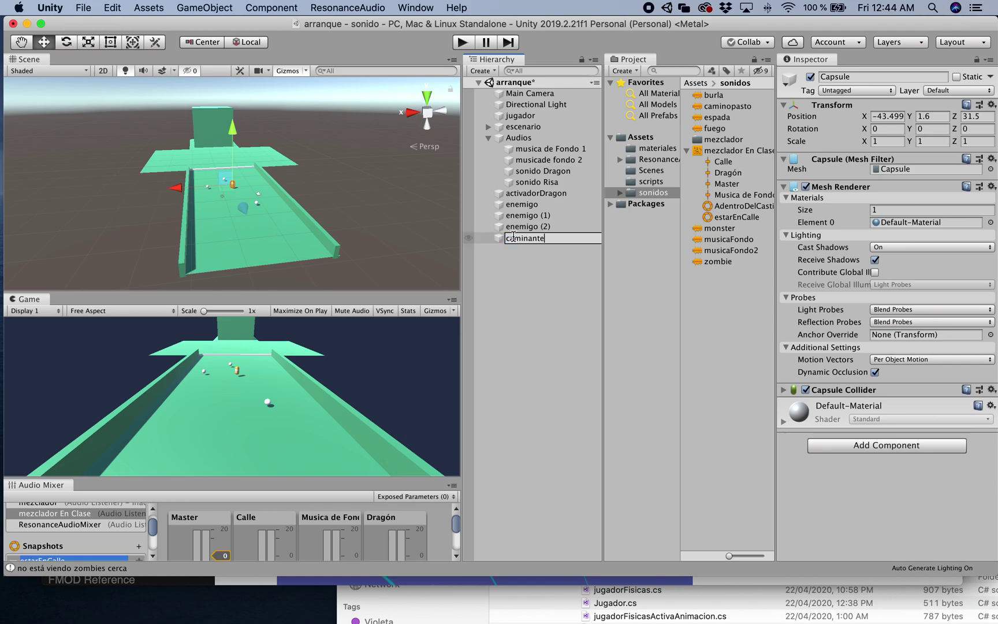
pyautogui.press('Return')
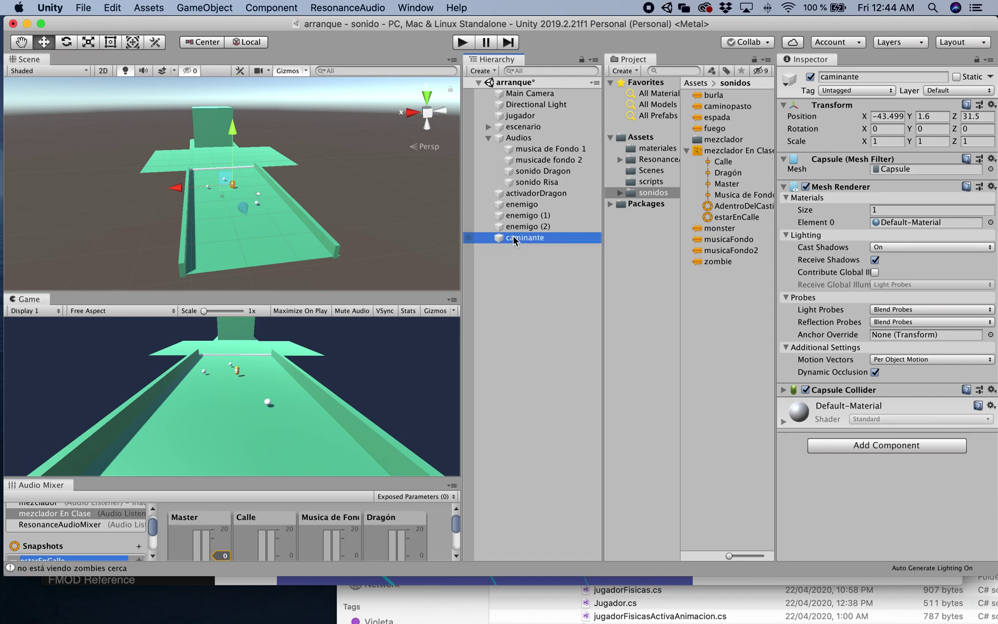
# - Preview the caminopasto footstep clip at a higher volume and drag it toward caminante
pyautogui.click(720, 108)
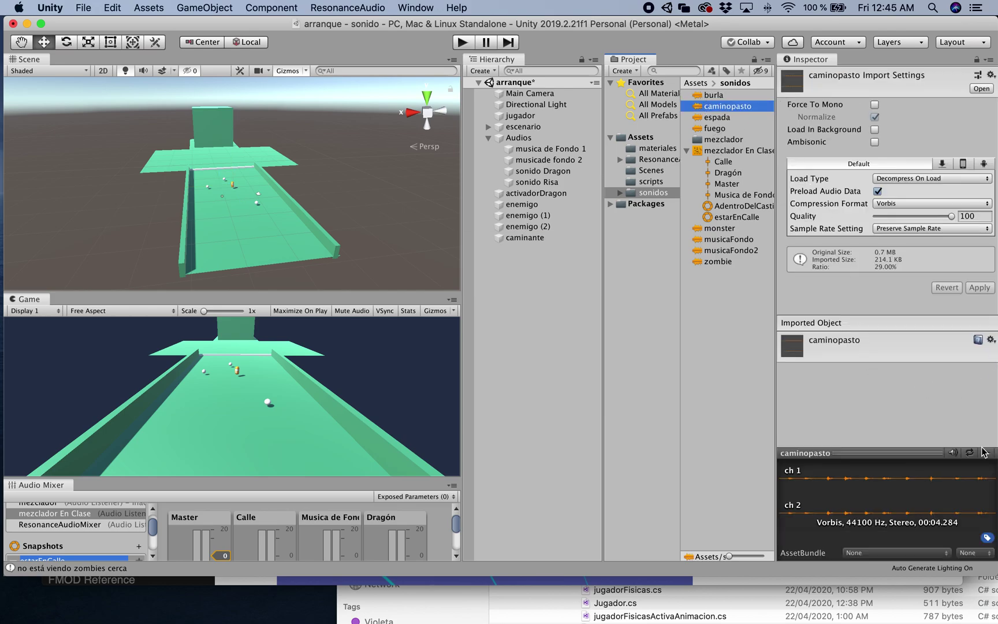
pyautogui.click(985, 452)
pyautogui.press('XF86AudioRaiseVolume')
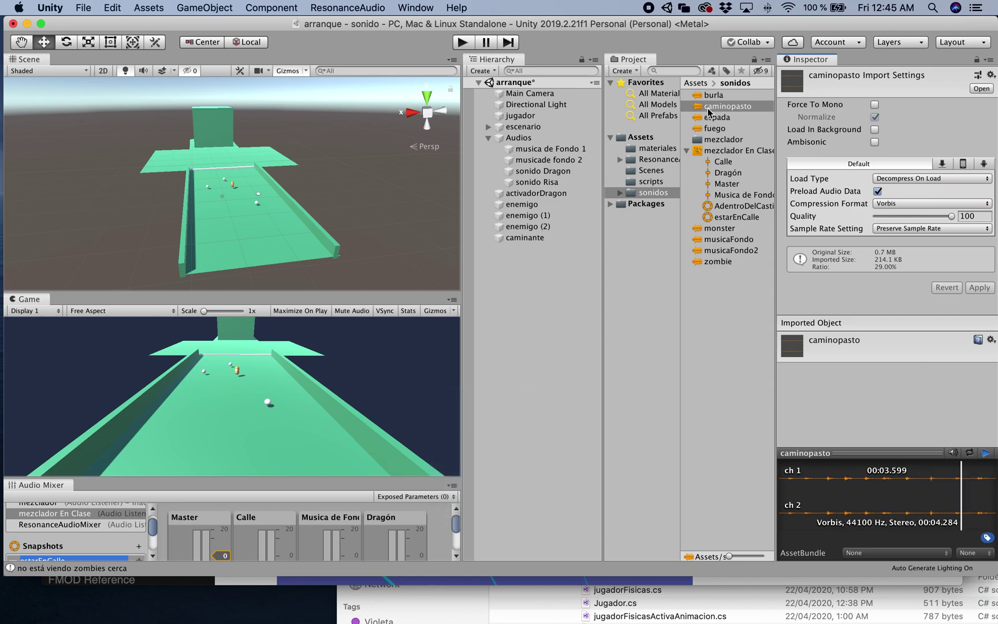
pyautogui.moveTo(723, 109); pyautogui.dragTo(531, 239)
# - Attach caminopasto to caminante as an Audio Source with Loop enabled
pyautogui.click(532, 238)
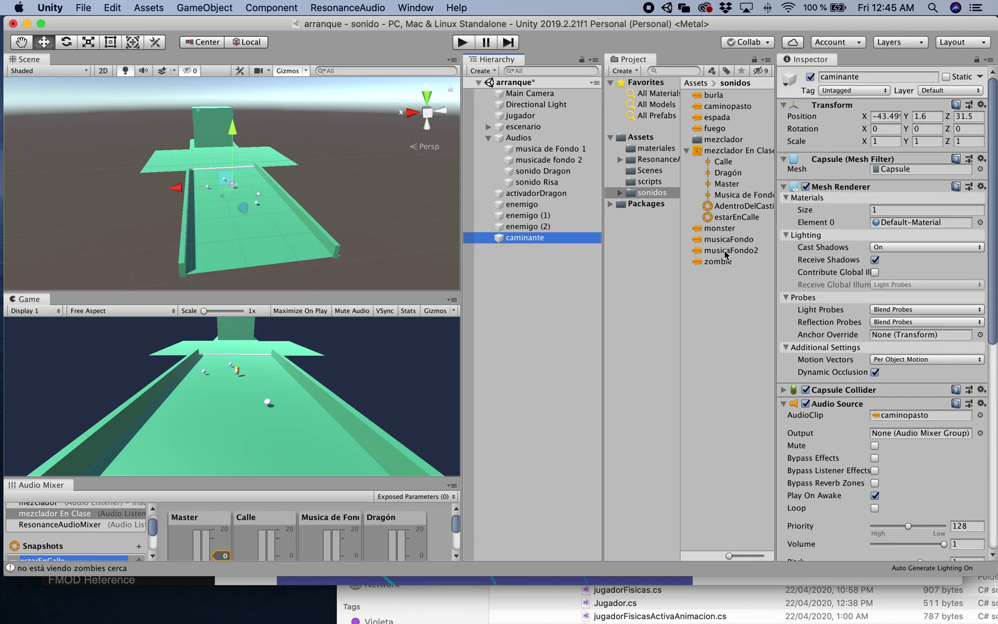
pyautogui.scroll(-5, 872, 286)
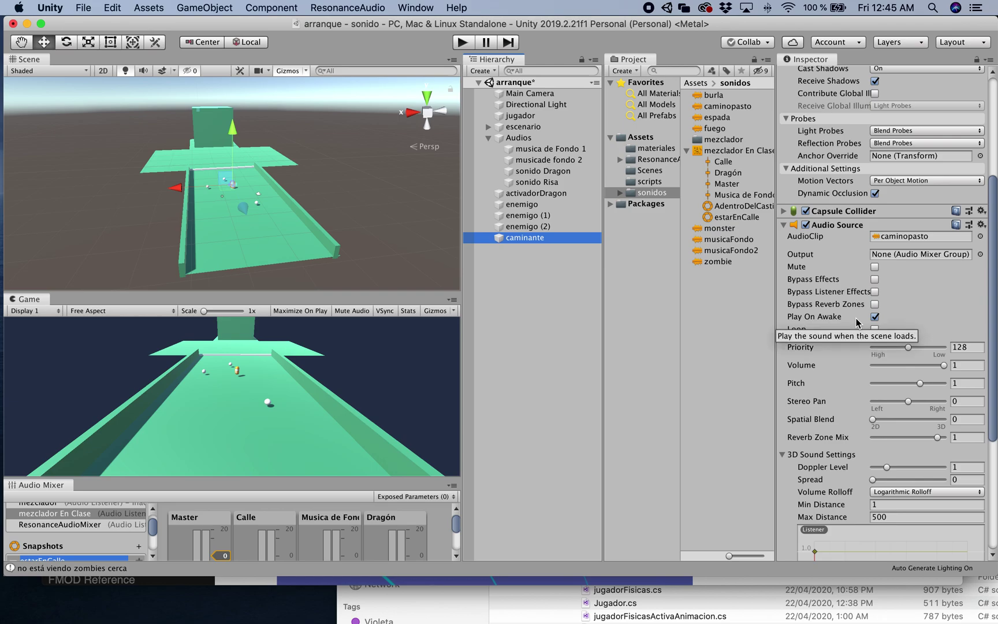
pyautogui.click(875, 329)
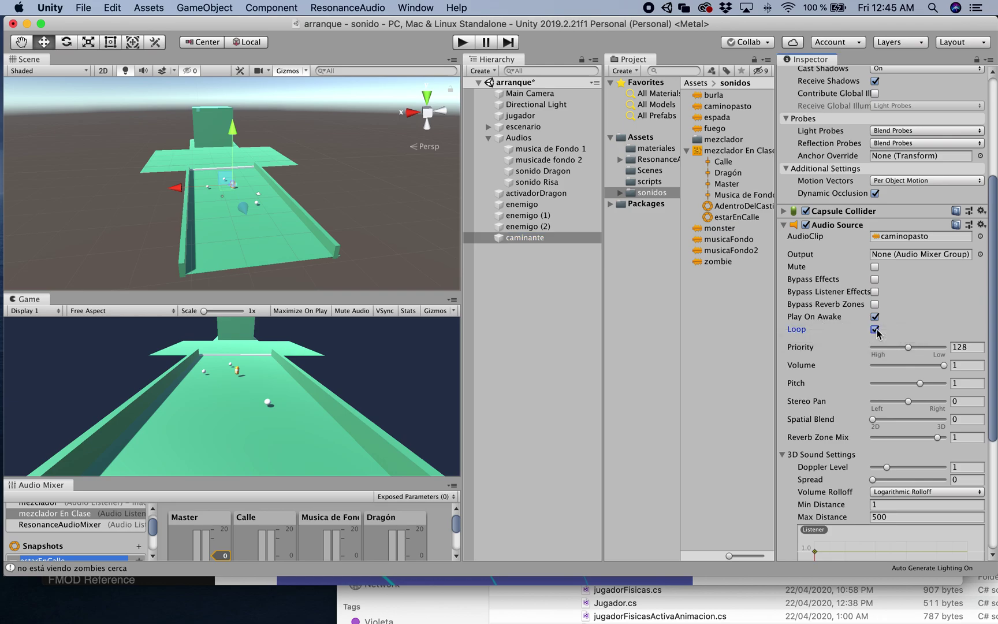
# - Test-play the scene while dragging caminante across the track, then stop
pyautogui.click(463, 43)
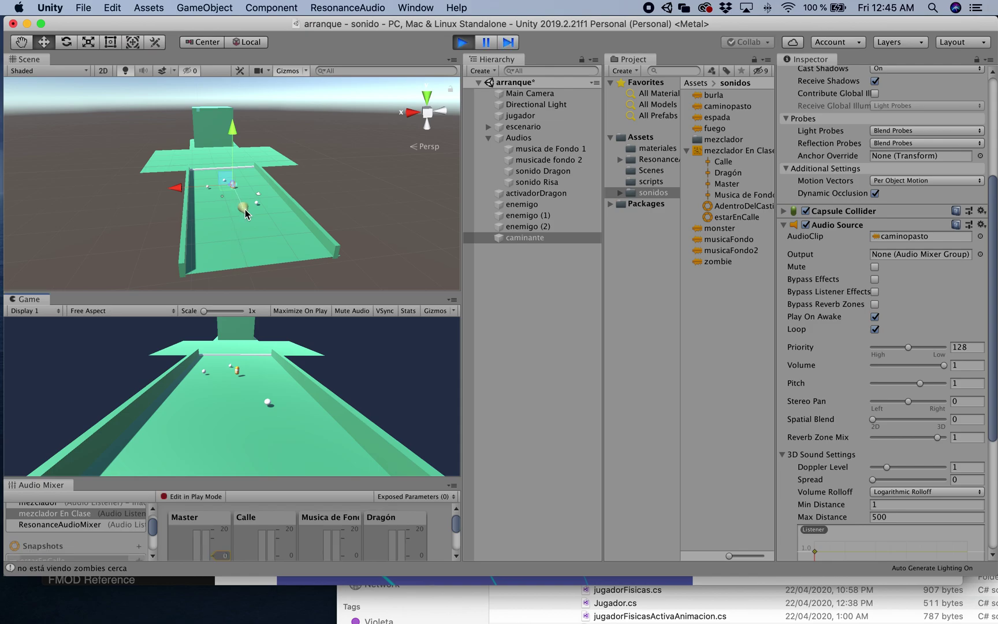
pyautogui.moveTo(256, 232)
pyautogui.mouseDown()
pyautogui.moveTo(106, 221)
pyautogui.moveTo(297, 238)
pyautogui.moveTo(211, 183)
pyautogui.moveTo(257, 223)
pyautogui.moveTo(234, 218)
pyautogui.mouseUp()
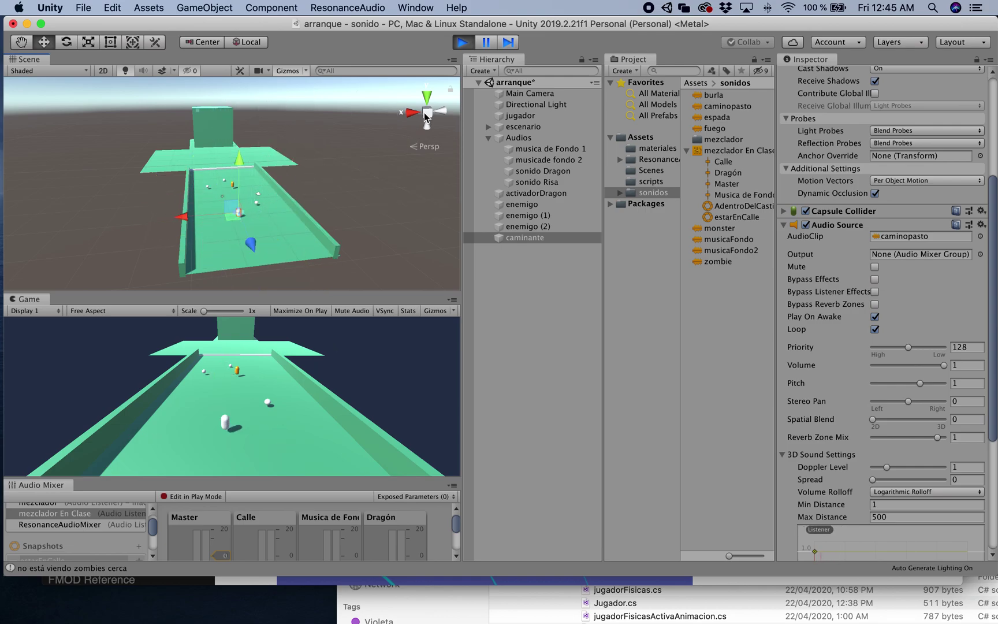
pyautogui.click(463, 42)
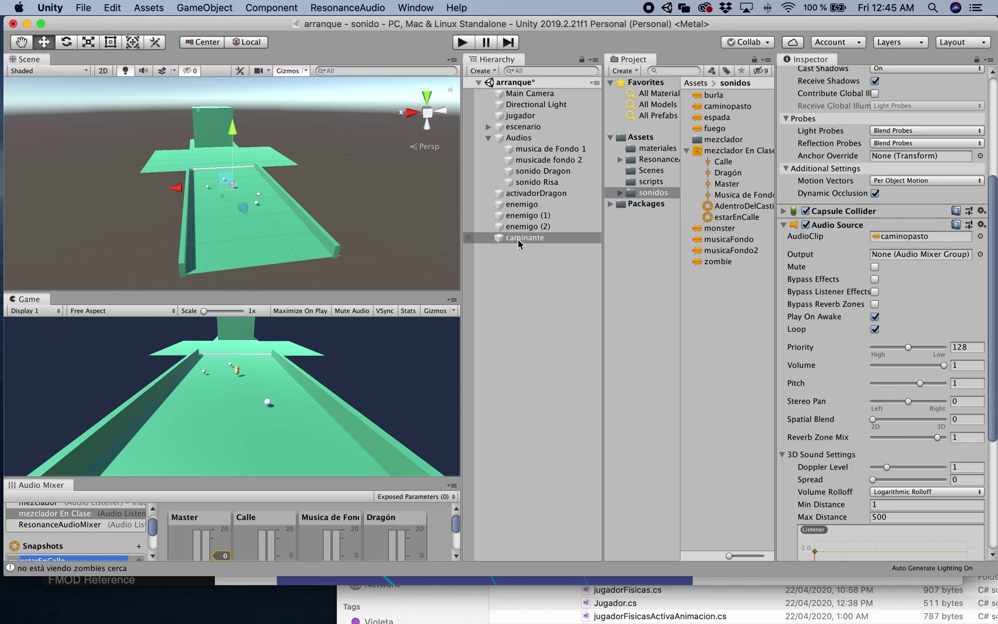
# - Set caminante's Audio Source Spatial Blend fully to 3D (1)
pyautogui.click(501, 241)
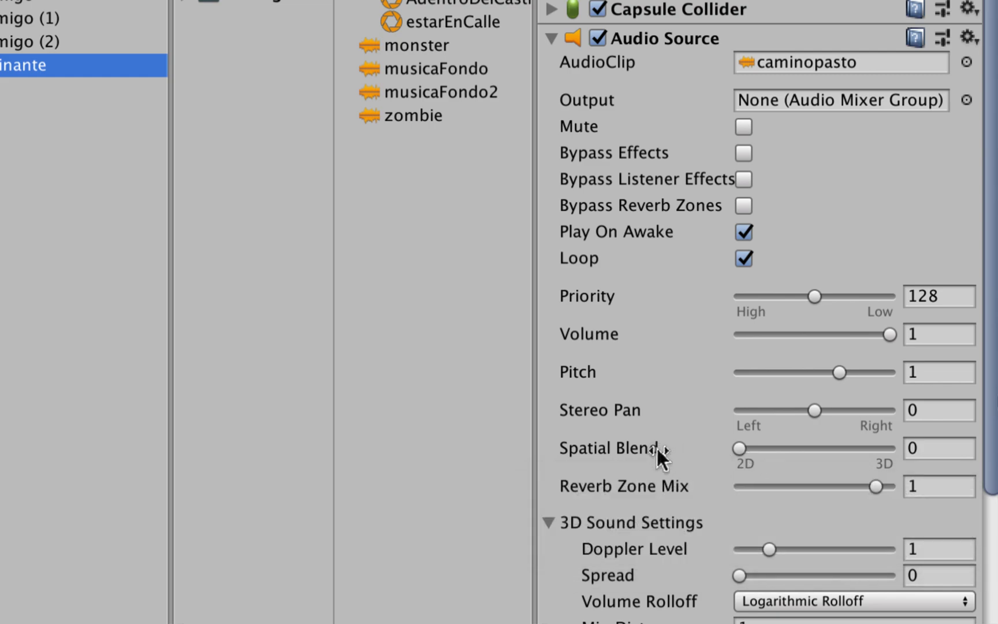
pyautogui.moveTo(658, 448)
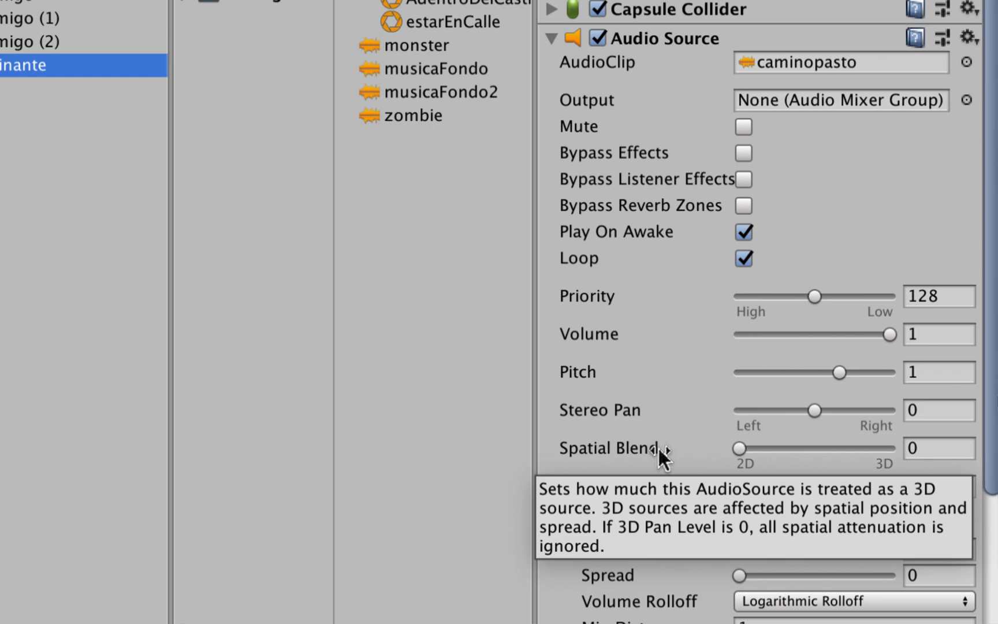
pyautogui.moveTo(739, 450); pyautogui.dragTo(885, 447)
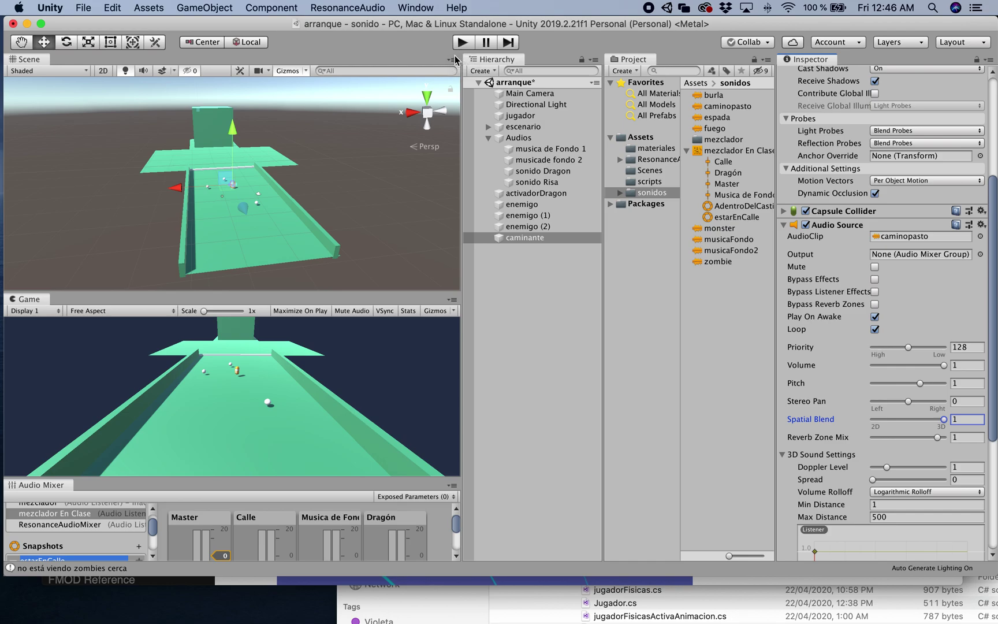
# - Run the game to hear the 3D footsteps, moving and framing caminante on the track
pyautogui.click(461, 48)
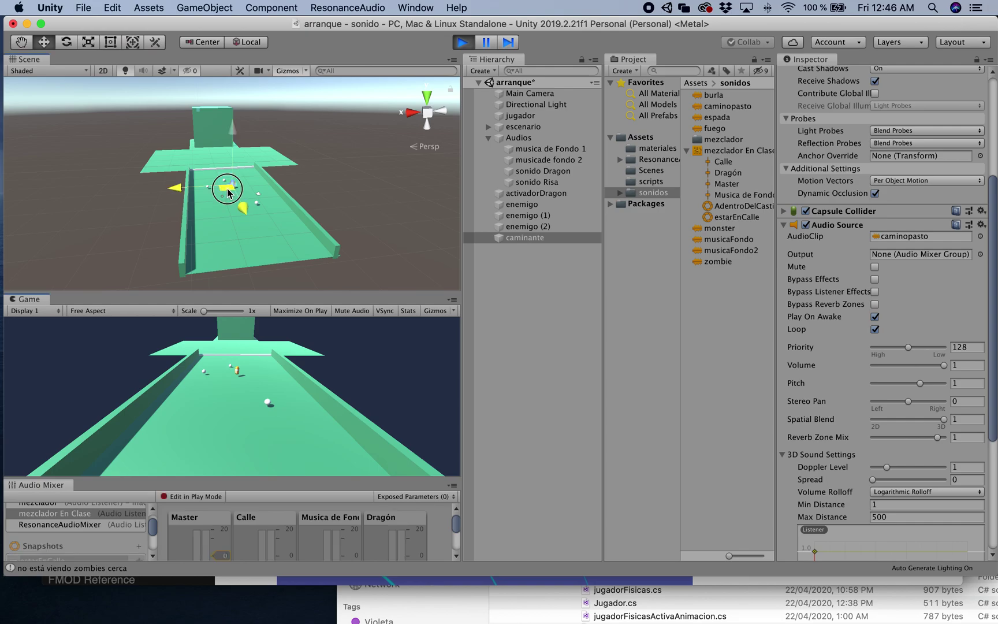
pyautogui.moveTo(221, 197)
pyautogui.mouseDown()
pyautogui.moveTo(154, 222)
pyautogui.moveTo(237, 197)
pyautogui.moveTo(252, 250)
pyautogui.moveTo(216, 163)
pyautogui.moveTo(225, 216)
pyautogui.moveTo(241, 179)
pyautogui.moveTo(220, 196)
pyautogui.mouseUp()
pyautogui.doubleClick(519, 238)
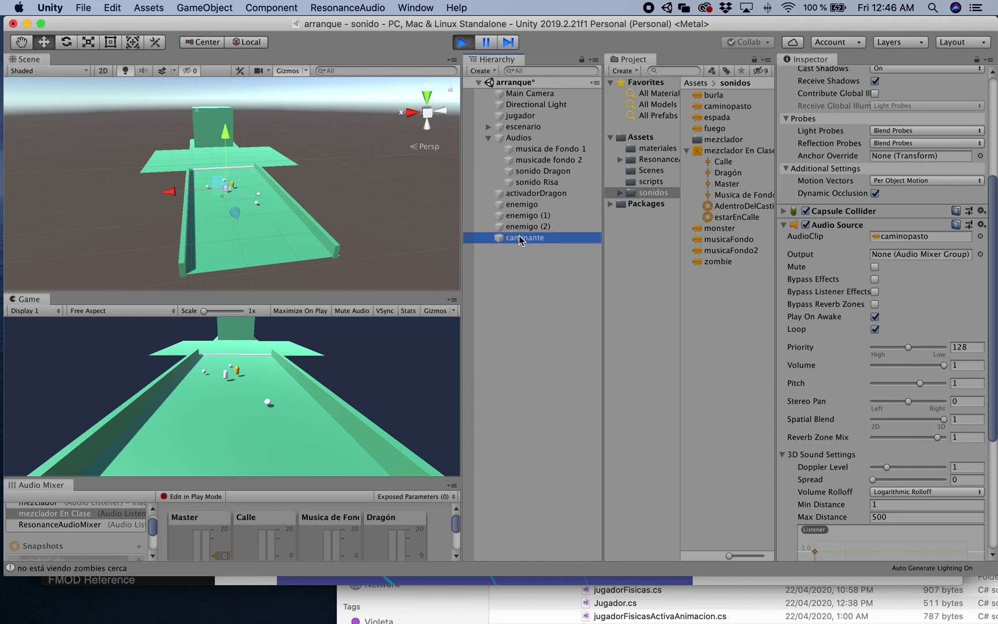
# - Zoom out and drag caminante down-left across the track while playing, then stop the game
pyautogui.scroll(-2, 237, 199)
pyautogui.scroll(-2, 235, 196)
pyautogui.scroll(-2, 234, 194)
pyautogui.scroll(-3, 233, 190)
pyautogui.moveTo(229, 191)
pyautogui.mouseDown()
pyautogui.moveTo(53, 221)
pyautogui.moveTo(243, 175)
pyautogui.moveTo(223, 134)
pyautogui.moveTo(237, 166)
pyautogui.moveTo(230, 225)
pyautogui.moveTo(275, 258)
pyautogui.moveTo(279, 151)
pyautogui.moveTo(235, 158)
pyautogui.moveTo(241, 192)
pyautogui.moveTo(269, 185)
pyautogui.moveTo(265, 151)
pyautogui.moveTo(243, 164)
pyautogui.moveTo(253, 174)
pyautogui.moveTo(246, 181)
pyautogui.mouseUp()
pyautogui.click(463, 43)
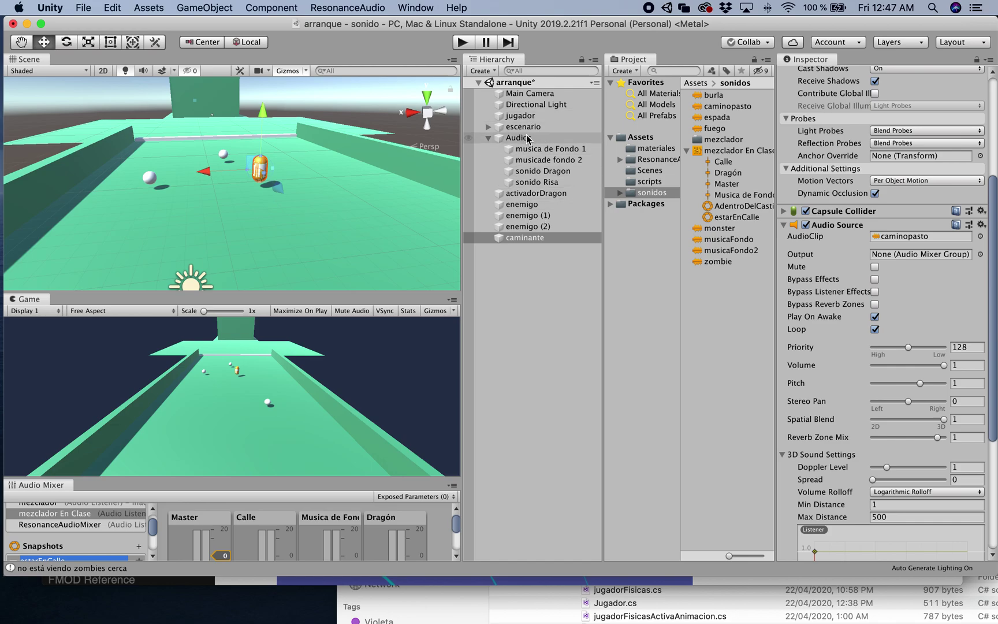
pyautogui.click(536, 95)
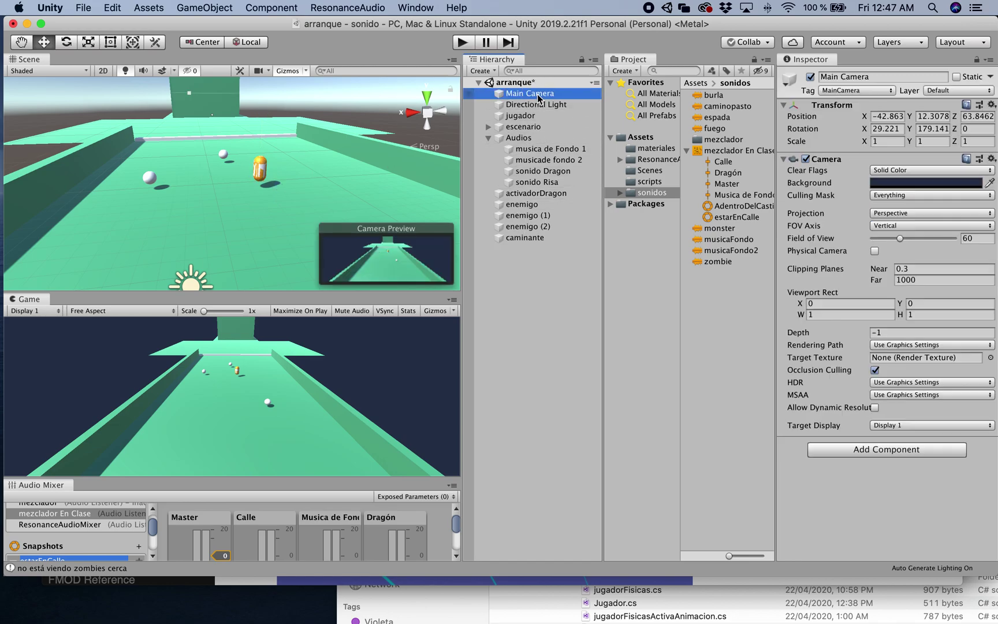
# - Add an Audio Listener to Main Camera, then remove it again
pyautogui.click(857, 451)
pyautogui.click(846, 452)
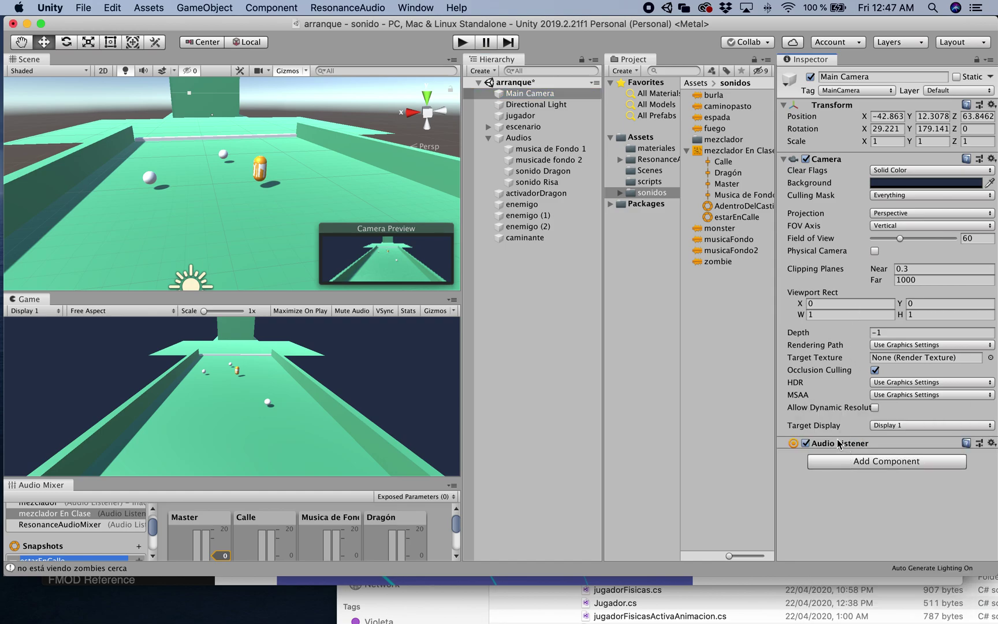
pyautogui.click(991, 443)
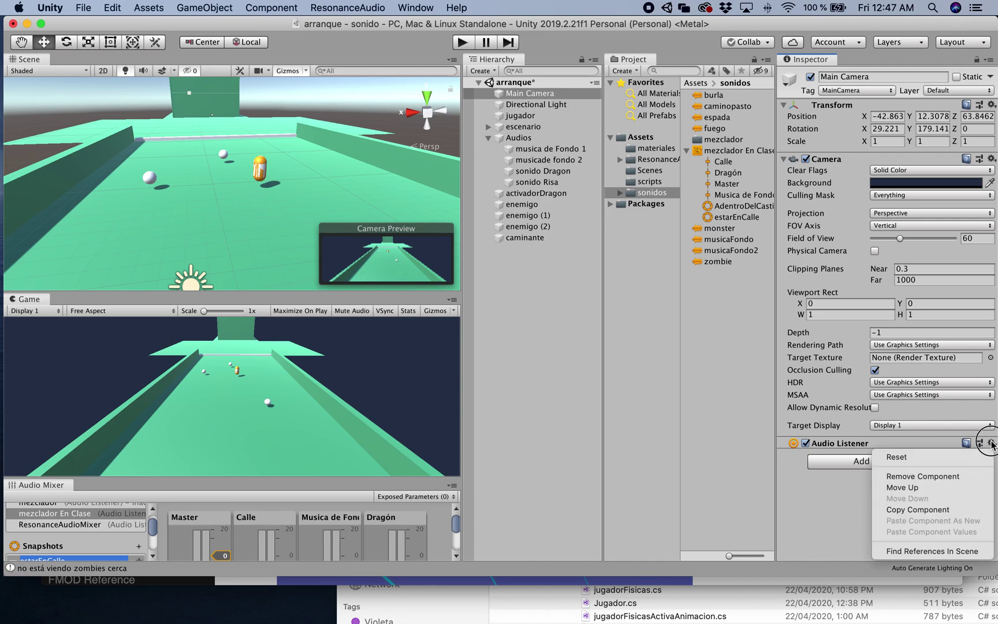
pyautogui.click(929, 477)
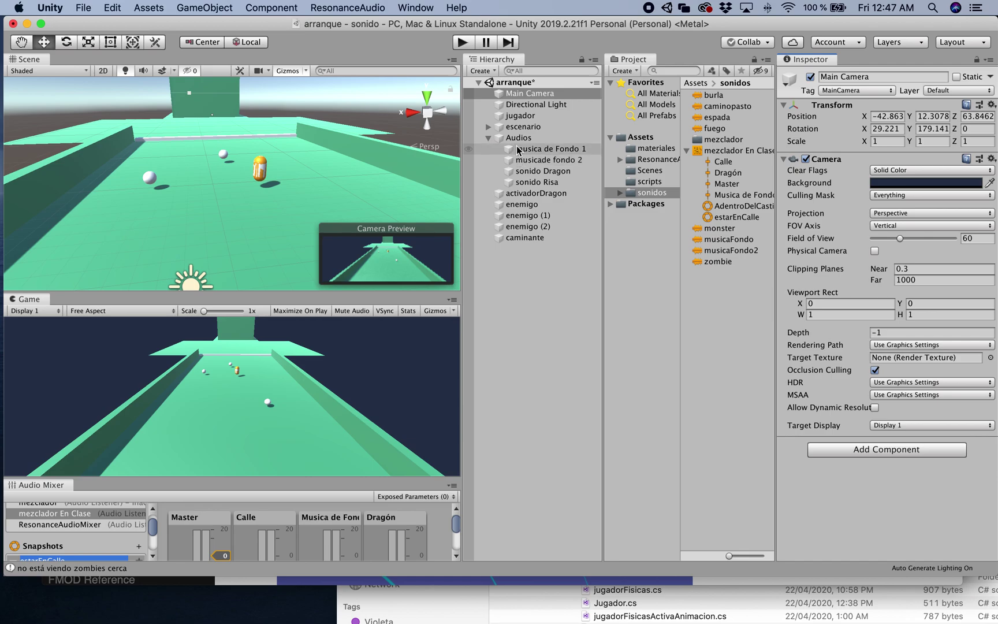
# - Select jugador and slide it along X to -46.03 beside caminante
pyautogui.click(260, 166)
pyautogui.moveTo(294, 170); pyautogui.dragTo(322, 168)
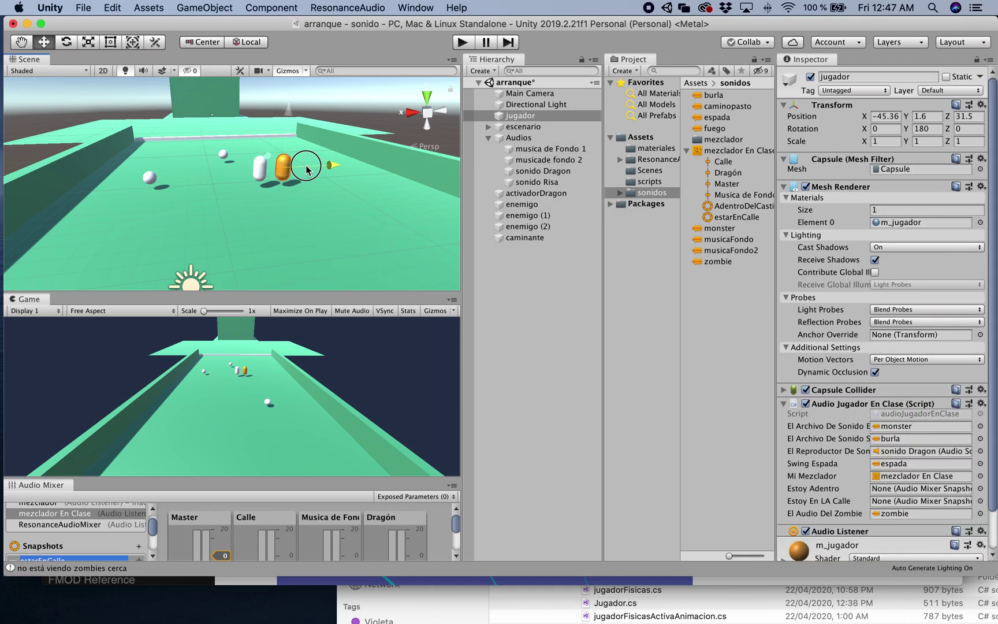
pyautogui.scroll(-3, 904, 321)
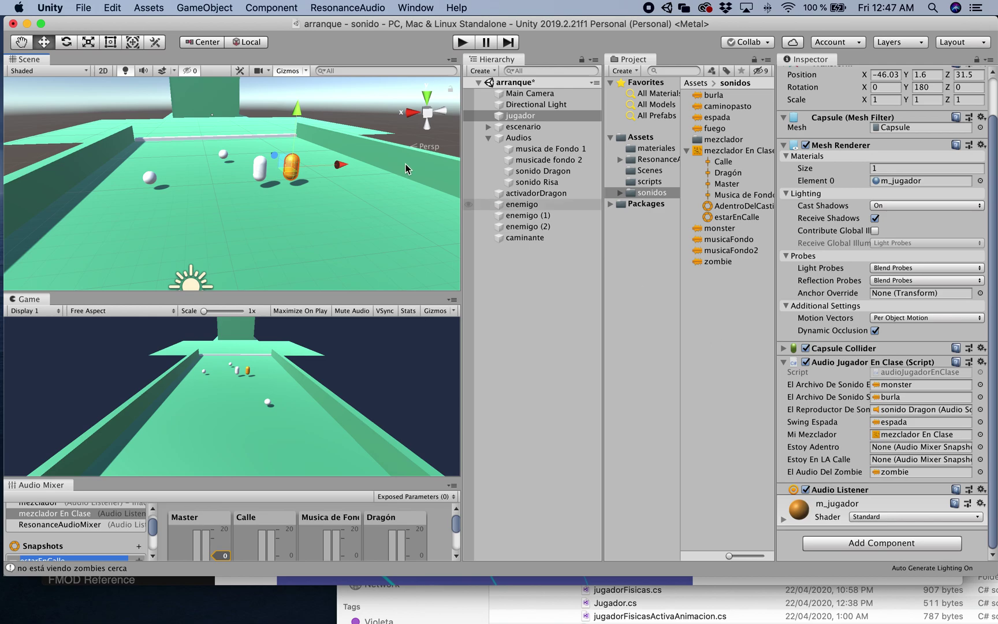
pyautogui.click(464, 43)
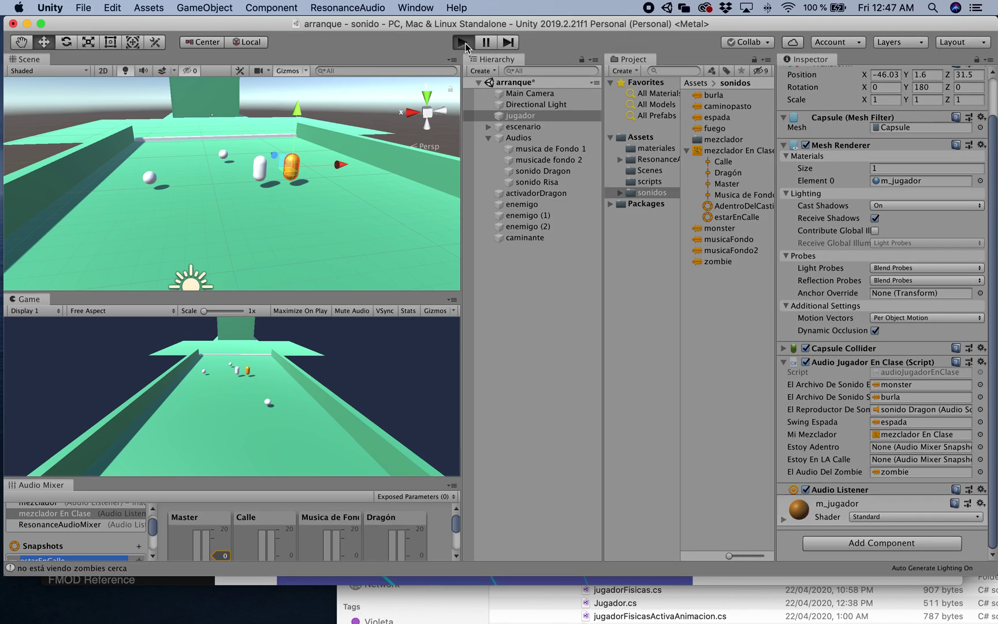
pyautogui.click(261, 168)
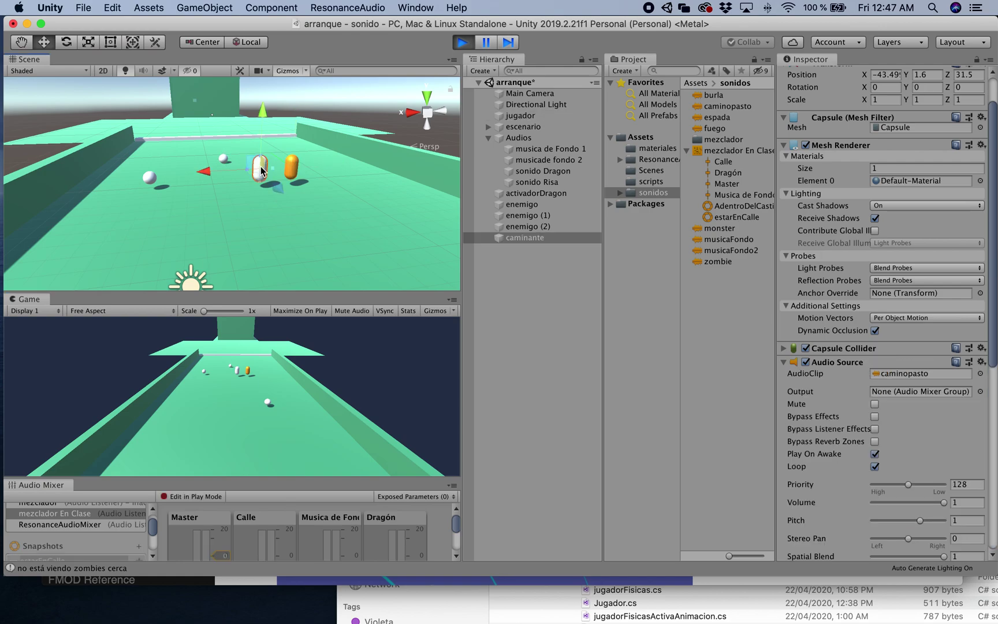
pyautogui.moveTo(256, 176); pyautogui.dragTo(88, 175)
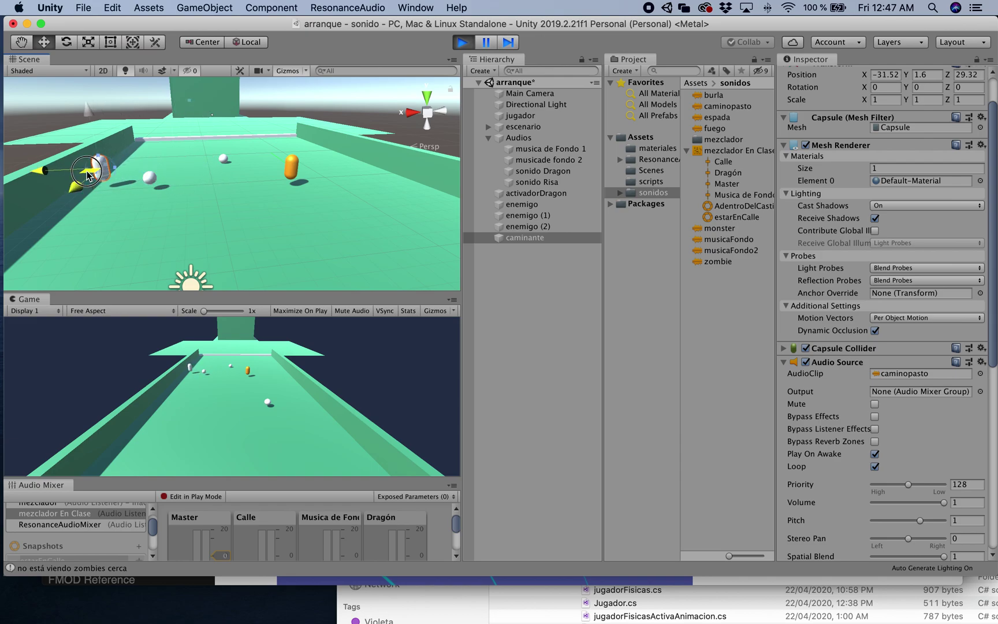
pyautogui.moveTo(88, 175)
pyautogui.mouseDown()
pyautogui.moveTo(273, 176)
pyautogui.moveTo(69, 177)
pyautogui.moveTo(299, 178)
pyautogui.moveTo(423, 161)
pyautogui.moveTo(348, 179)
pyautogui.moveTo(331, 217)
pyautogui.moveTo(252, 167)
pyautogui.moveTo(249, 138)
pyautogui.moveTo(270, 196)
pyautogui.moveTo(291, 204)
pyautogui.mouseUp()
pyautogui.press('XF86AudioRaiseVolume')
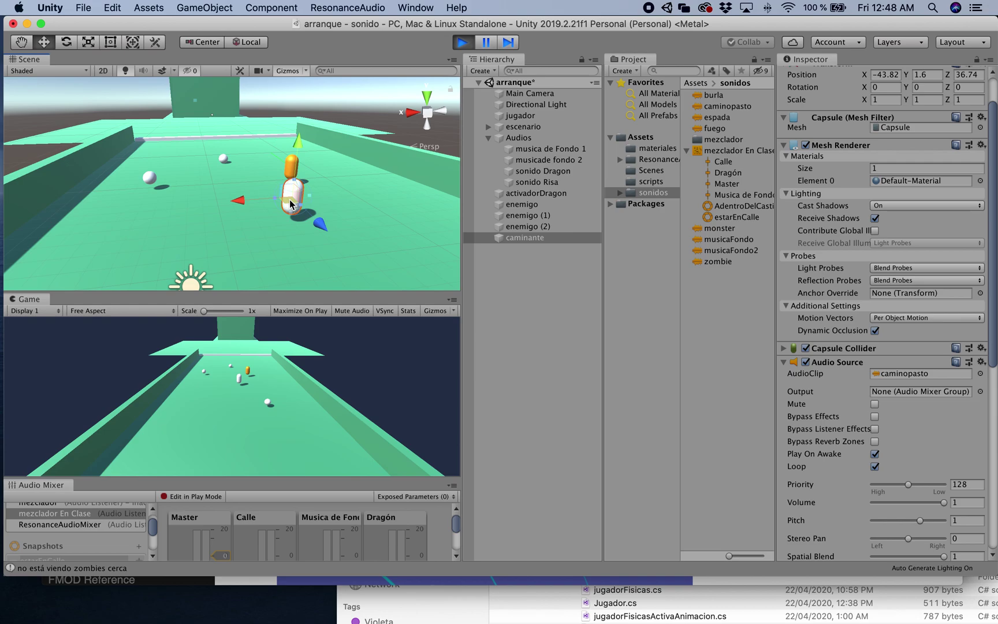
pyautogui.moveTo(290, 203)
pyautogui.mouseDown()
pyautogui.moveTo(262, 164)
pyautogui.moveTo(261, 150)
pyautogui.moveTo(282, 188)
pyautogui.moveTo(263, 146)
pyautogui.mouseUp()
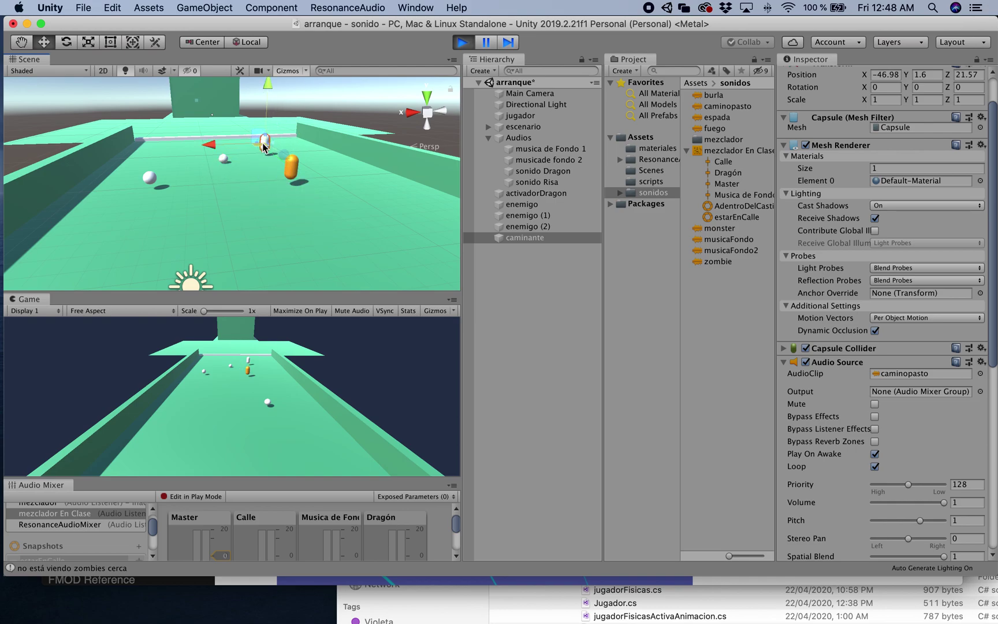
pyautogui.moveTo(258, 149)
pyautogui.mouseDown()
pyautogui.moveTo(267, 189)
pyautogui.moveTo(278, 188)
pyautogui.mouseUp()
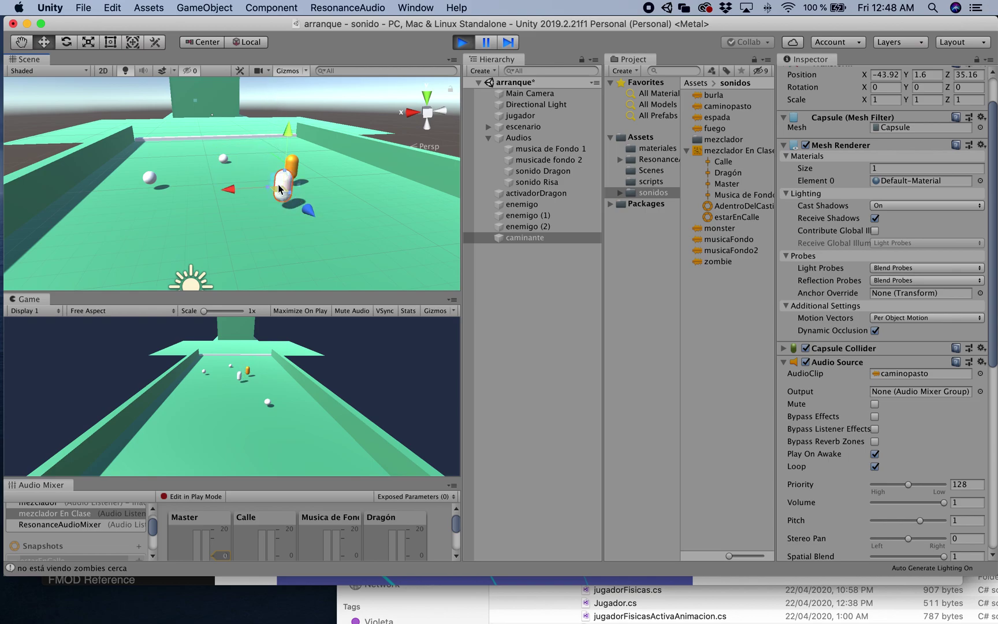
pyautogui.click(464, 48)
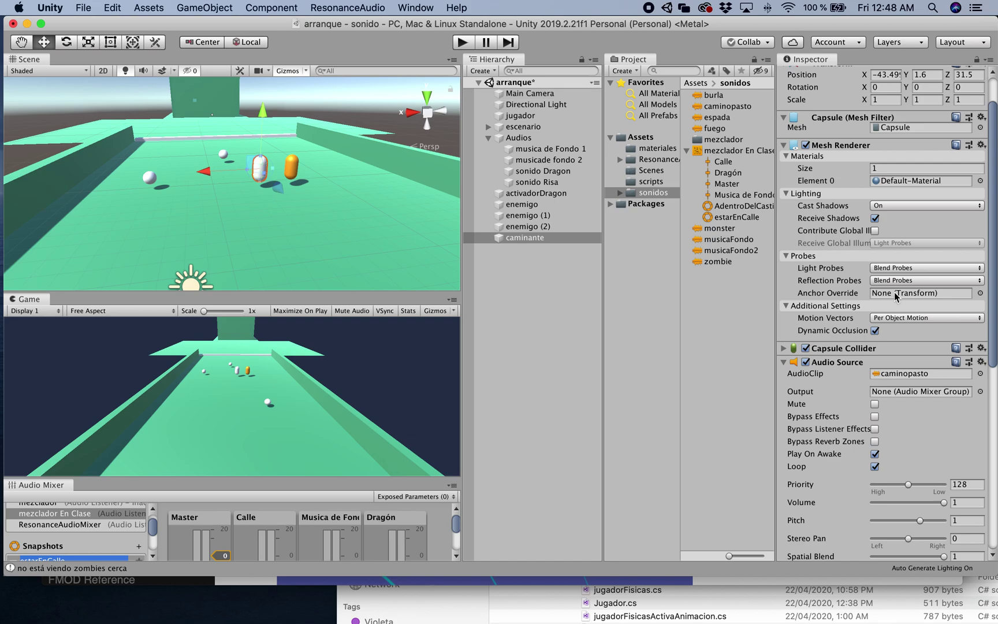
# - Scroll the Inspector down to caminante's 3D Sound Settings and rolloff graph
pyautogui.scroll(-10, 889, 297)
pyautogui.scroll(-3, 890, 296)
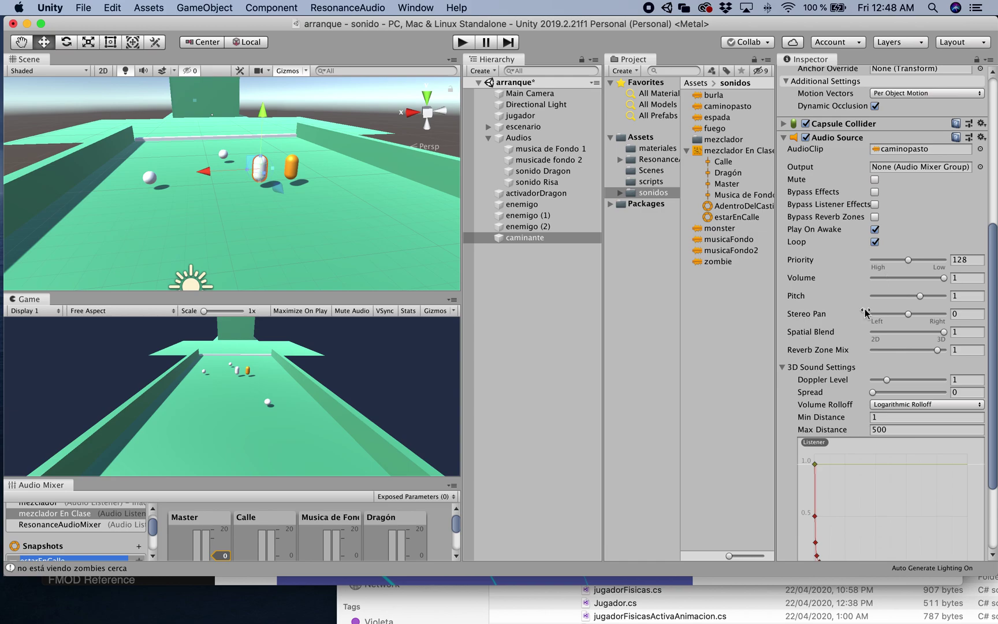
pyautogui.scroll(-3, 864, 338)
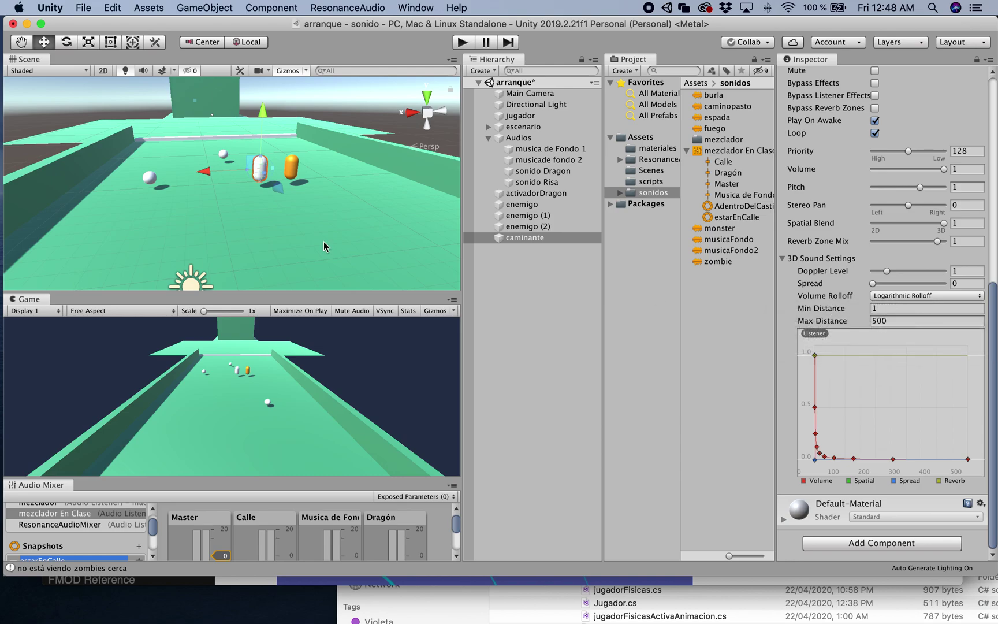
pyautogui.scroll(-10, 352, 195)
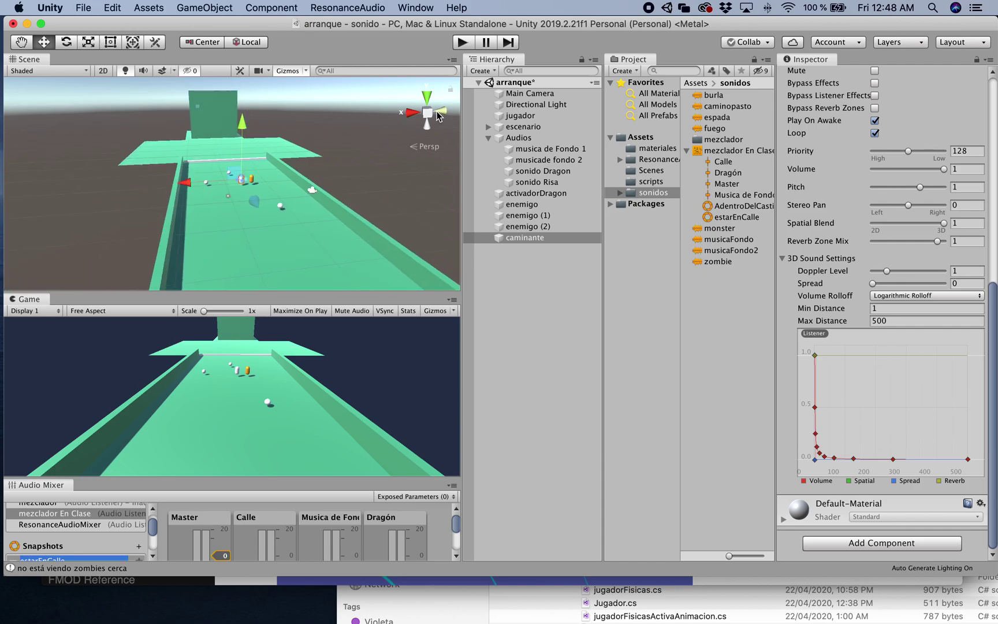
# - Test-play the footsteps, moving the capsule toward the near corridor end, then stop
pyautogui.click(462, 42)
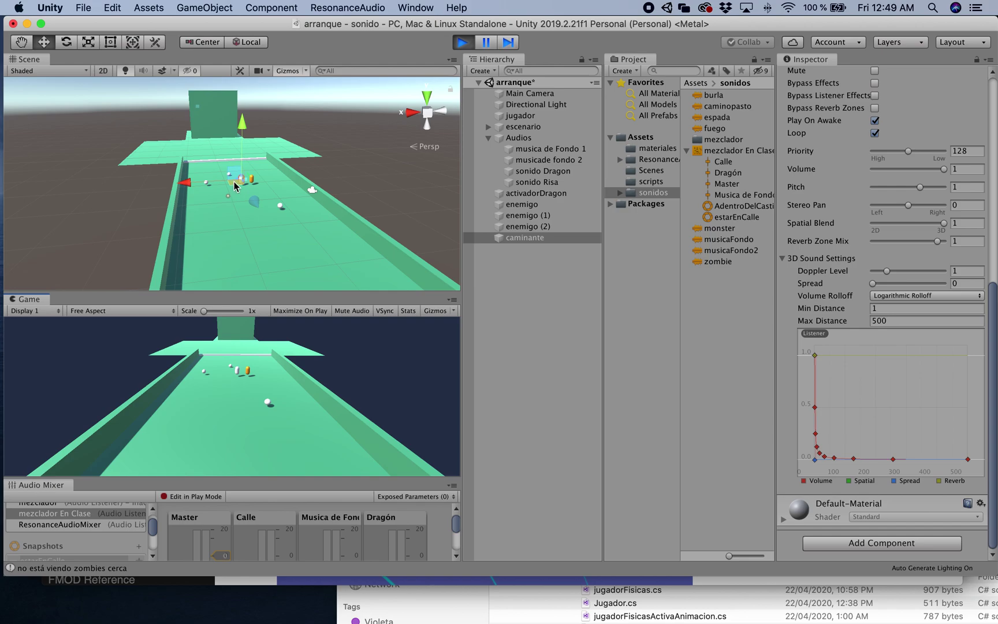
pyautogui.scroll(-4, 283, 250)
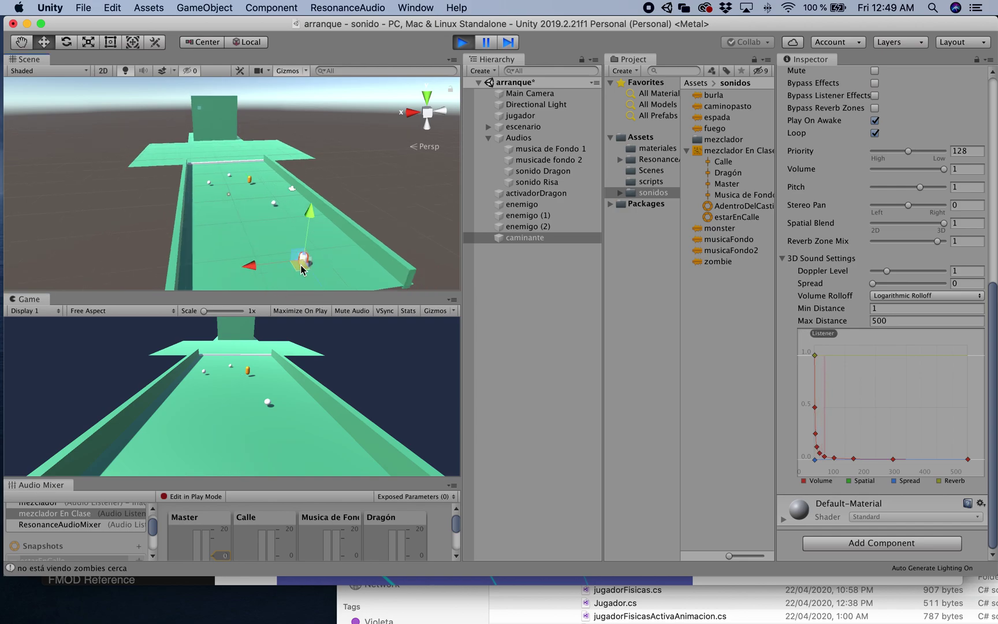
pyautogui.scroll(-5, 281, 248)
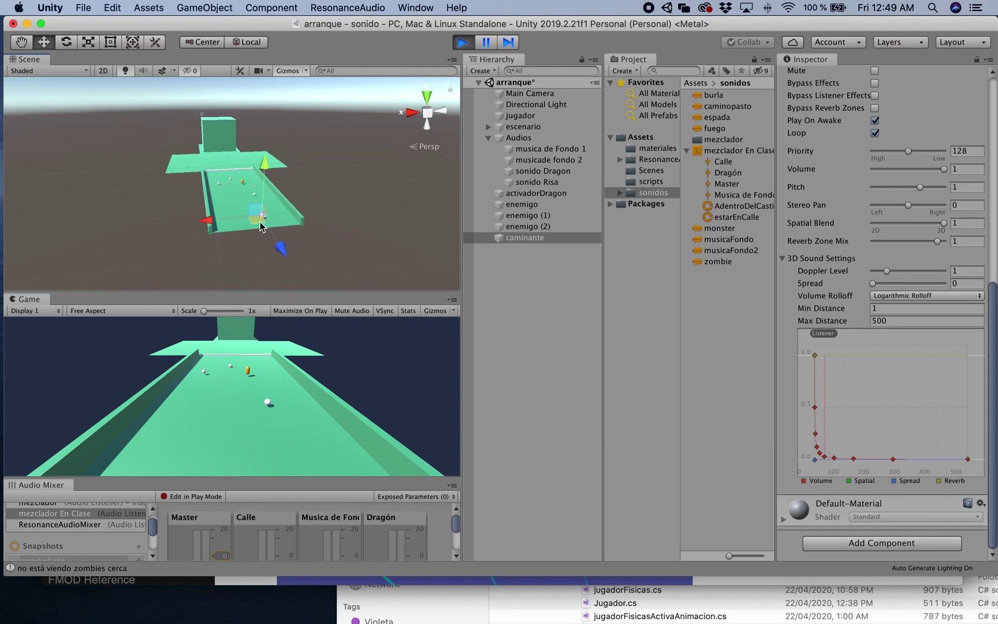
pyautogui.moveTo(274, 256); pyautogui.dragTo(286, 258)
pyautogui.click(463, 44)
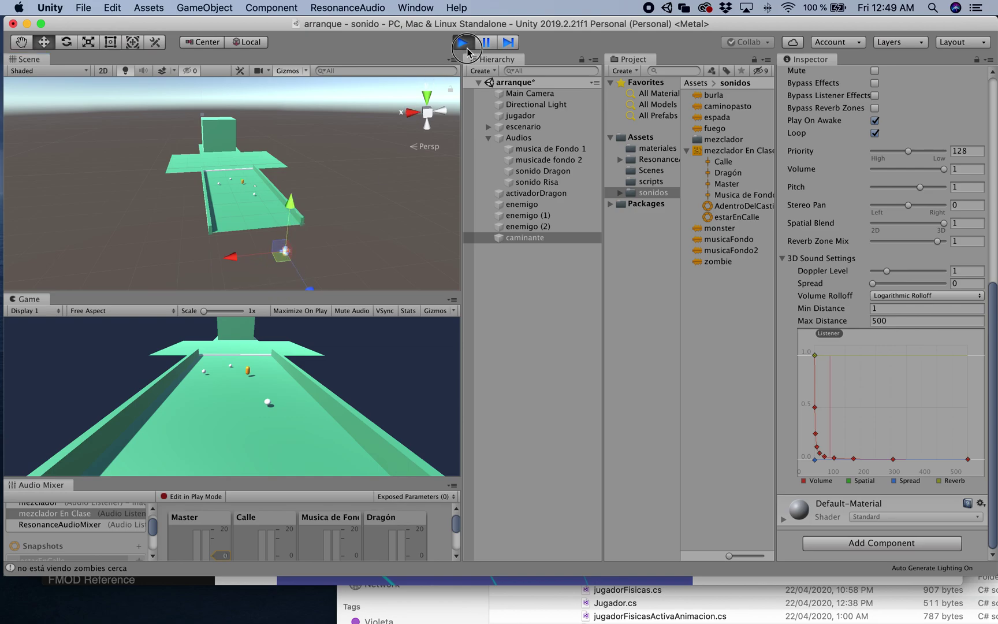
# - Frame caminante in the Scene view and begin editing its Max Distance of 500
pyautogui.doubleClick(535, 239)
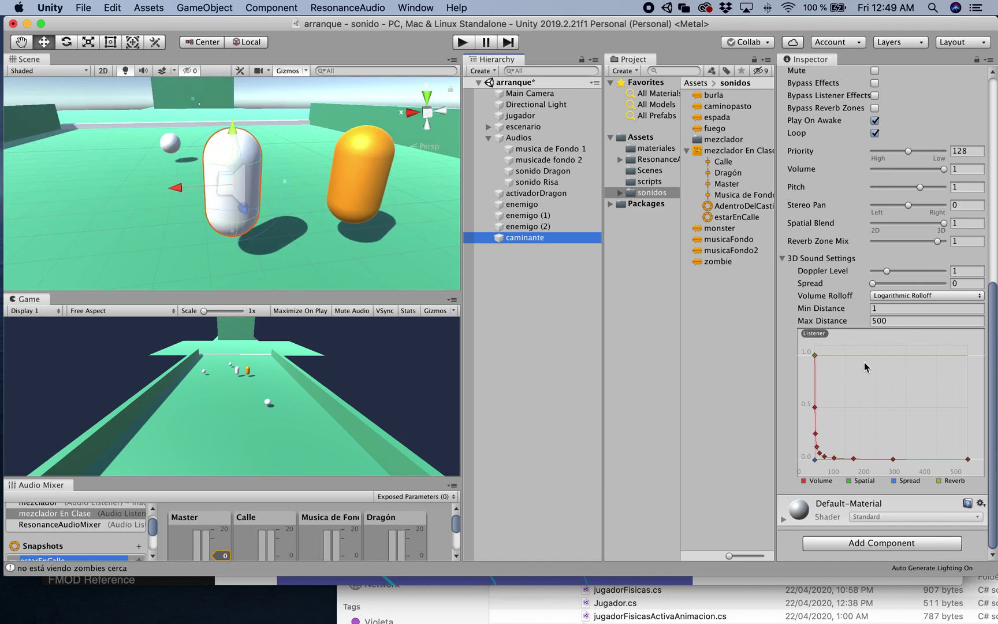
pyautogui.scroll(-5, 316, 227)
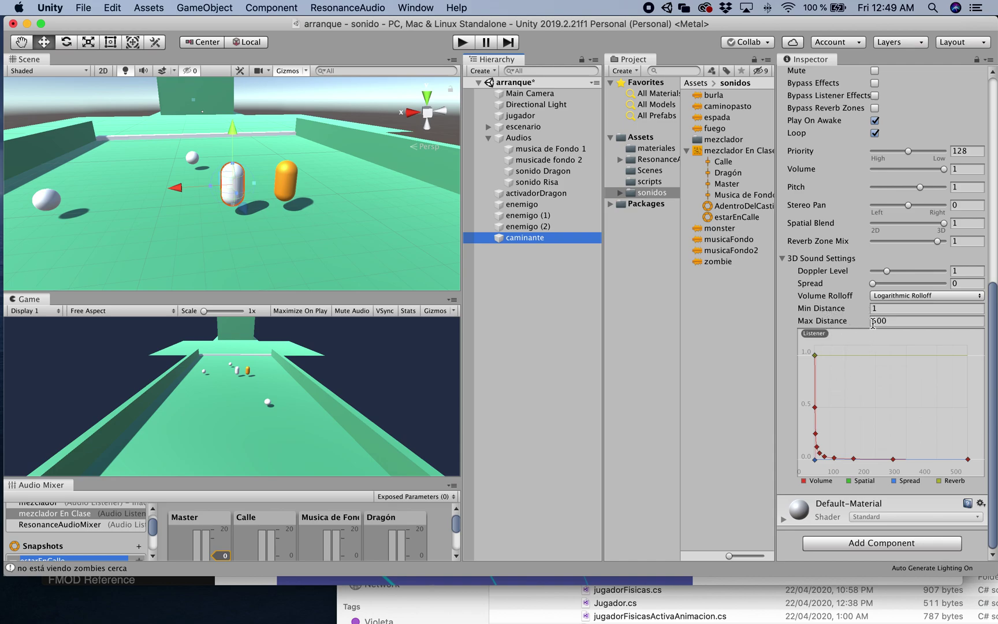
pyautogui.click(894, 321)
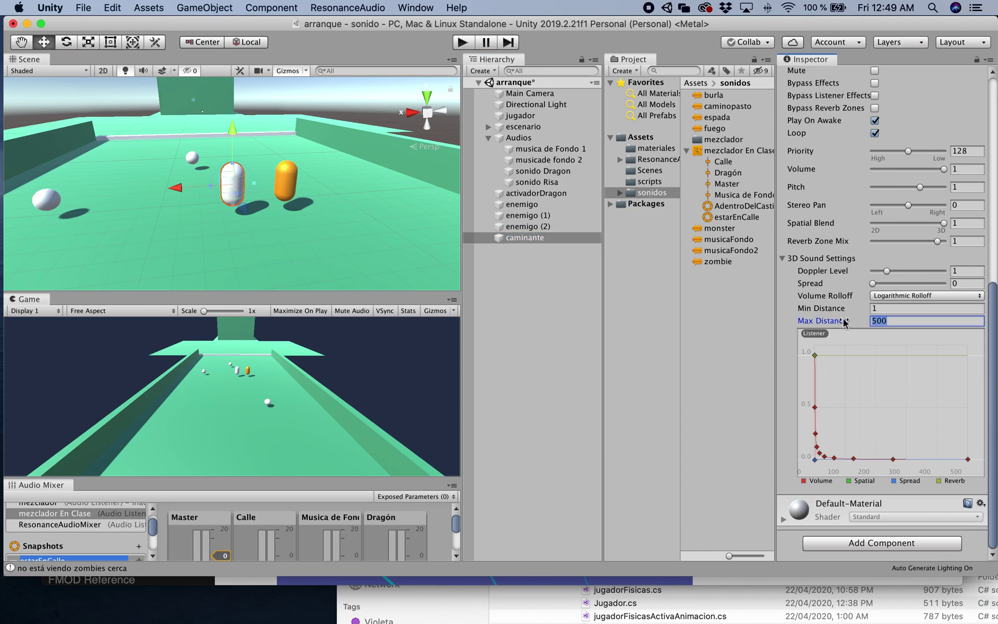
# - Set caminante's Audio Source Max Distance to 30 and Volume Rolloff to Linear Rolloff
pyautogui.write('30')
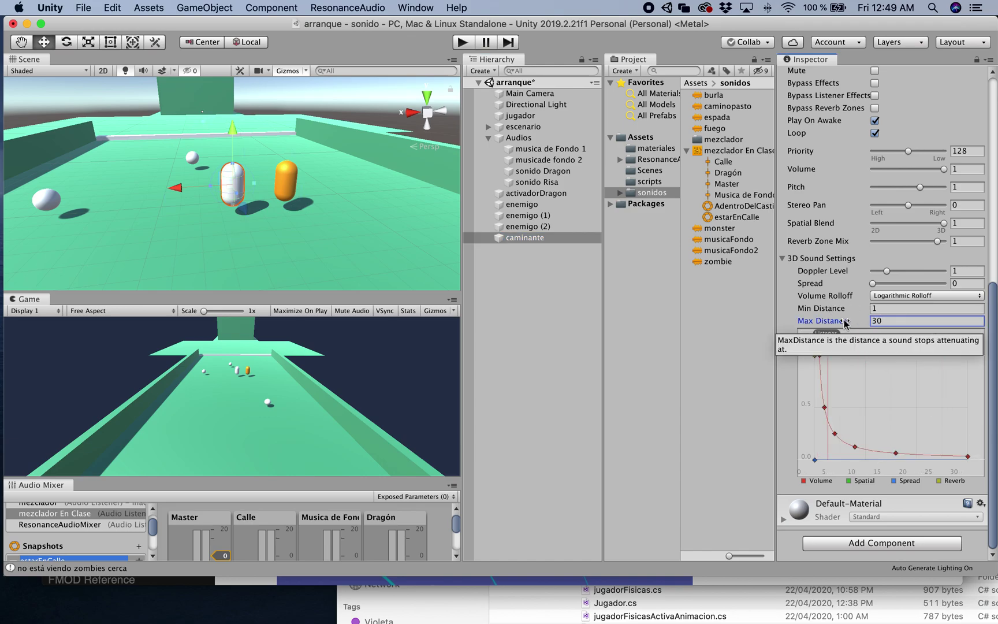
pyautogui.press('Return')
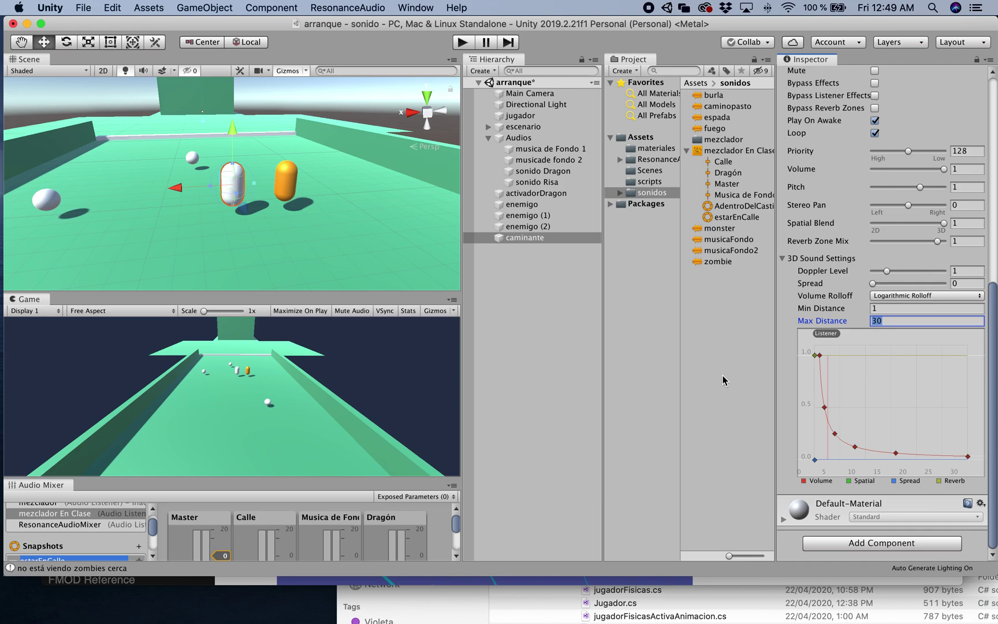
pyautogui.click(887, 298)
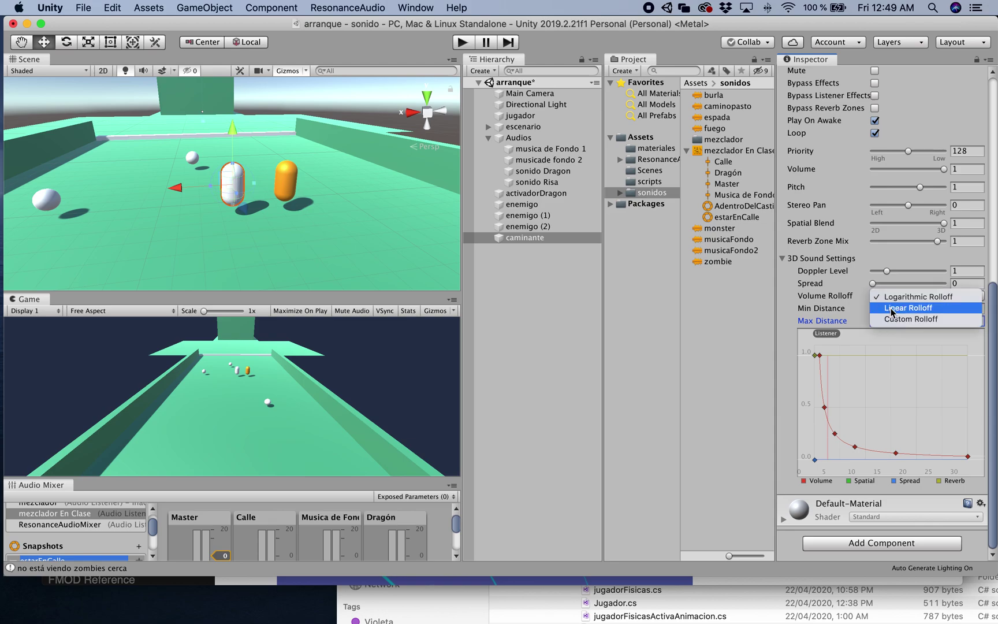
pyautogui.click(892, 310)
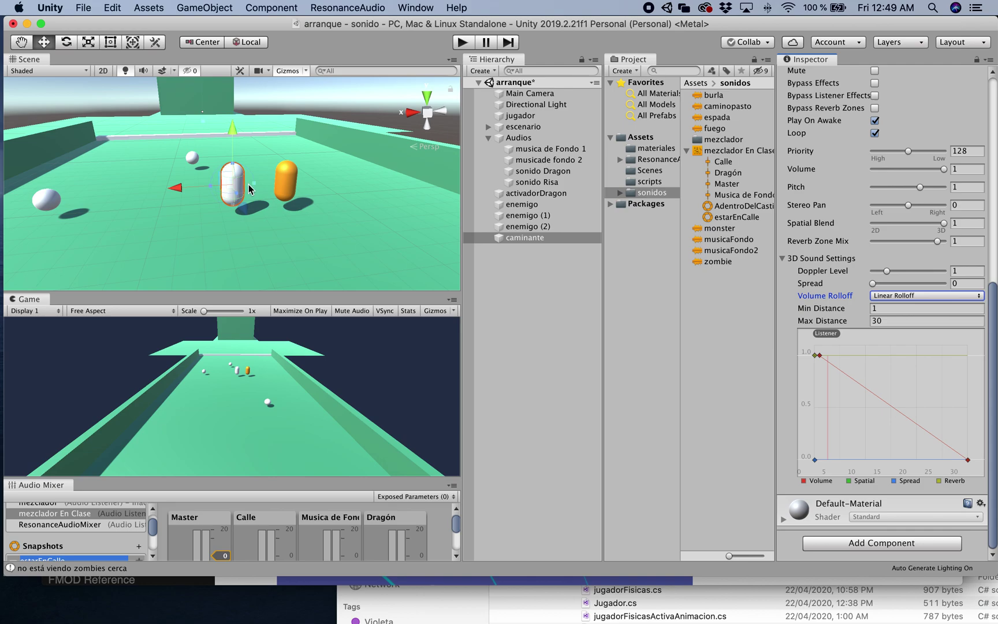
pyautogui.click(30, 73)
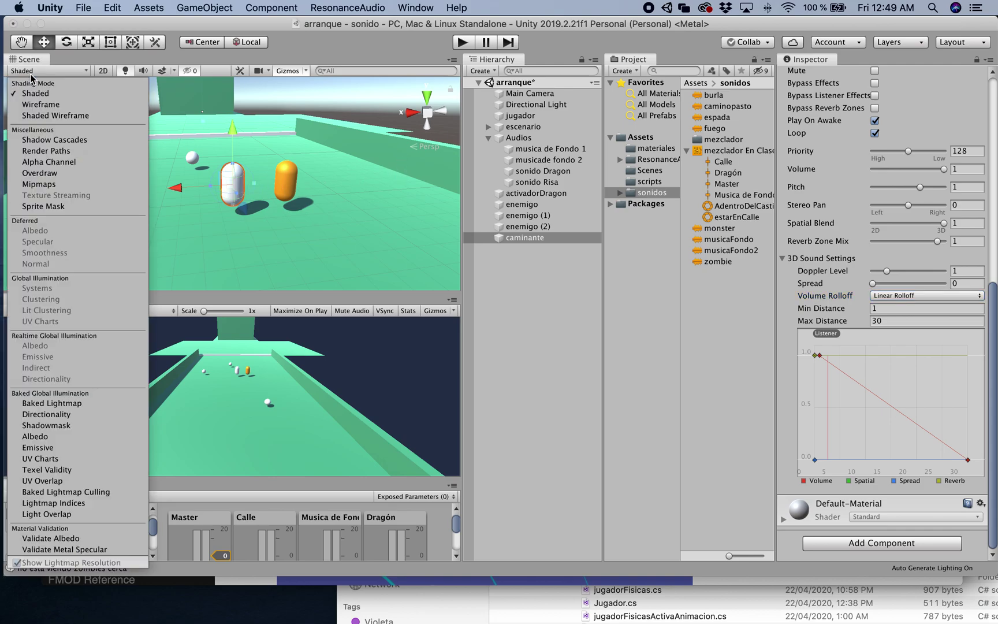
# - Switch the Scene view to Wireframe, collapse the escenario group, and select caminante
pyautogui.click(41, 104)
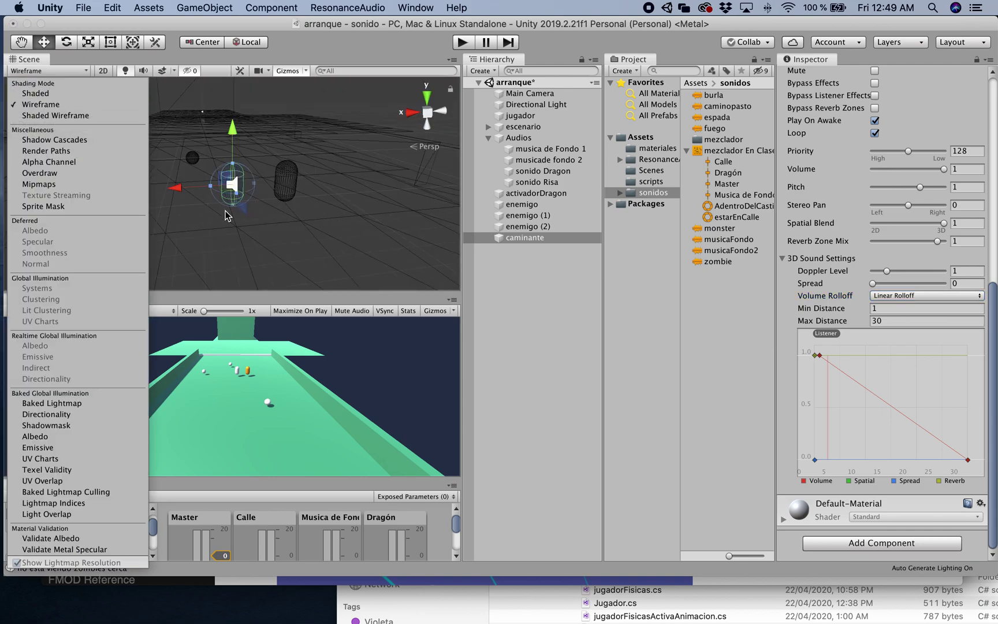
pyautogui.click(238, 201)
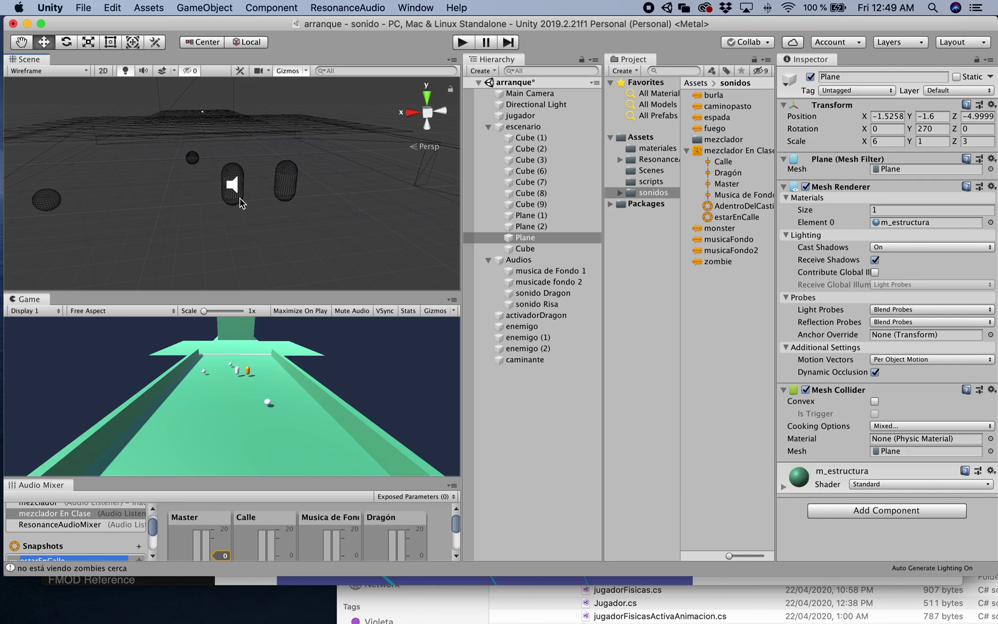
pyautogui.click(488, 127)
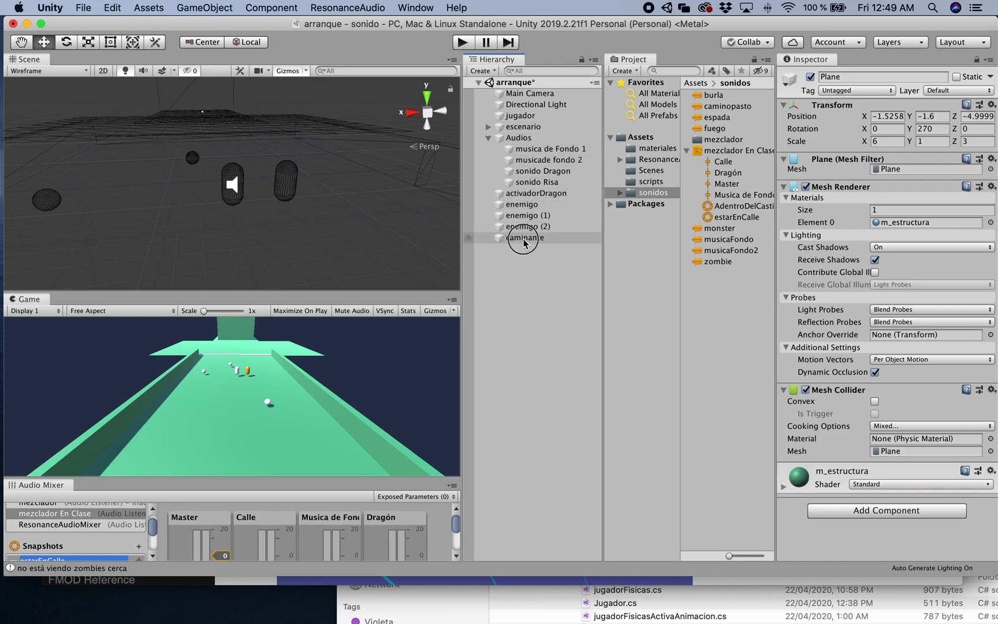
pyautogui.click(524, 237)
pyautogui.scroll(2, 224, 190)
pyautogui.scroll(2, 223, 190)
pyautogui.scroll(-2, 224, 190)
pyautogui.scroll(1, 225, 190)
# - Try dragging the sound's minimum-distance gizmo, undoing each change back to 1
pyautogui.moveTo(274, 188); pyautogui.dragTo(288, 184)
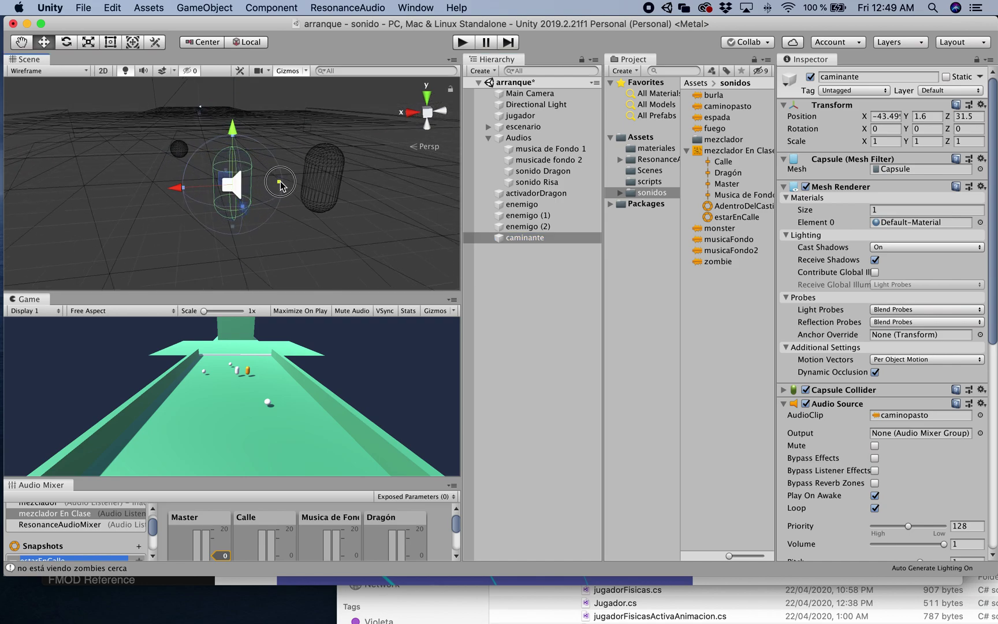
pyautogui.scroll(-10, 820, 416)
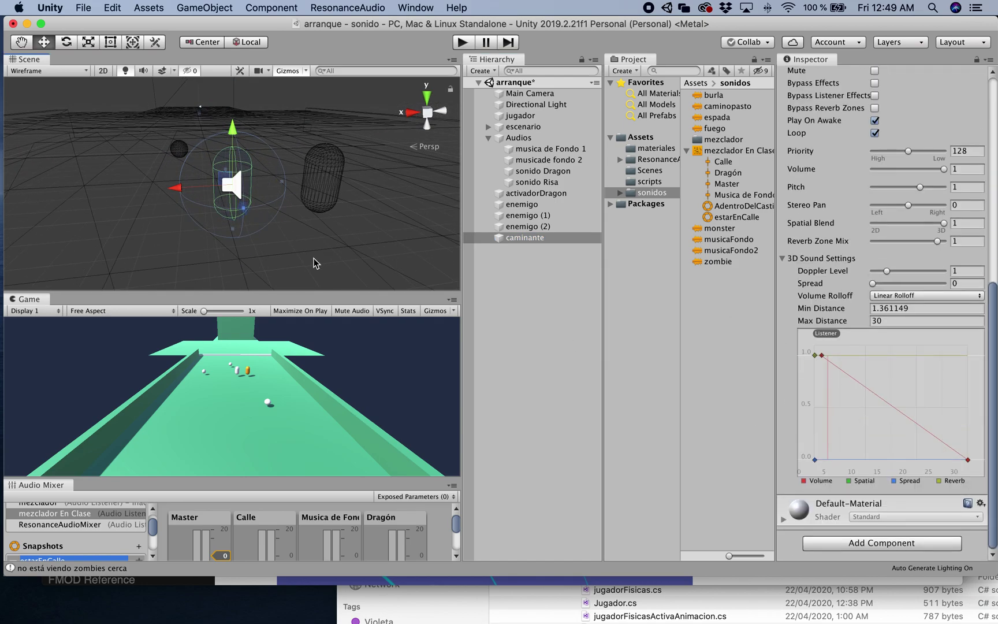
pyautogui.moveTo(283, 188)
pyautogui.mouseDown()
pyautogui.moveTo(301, 186)
pyautogui.moveTo(277, 184)
pyautogui.mouseUp()
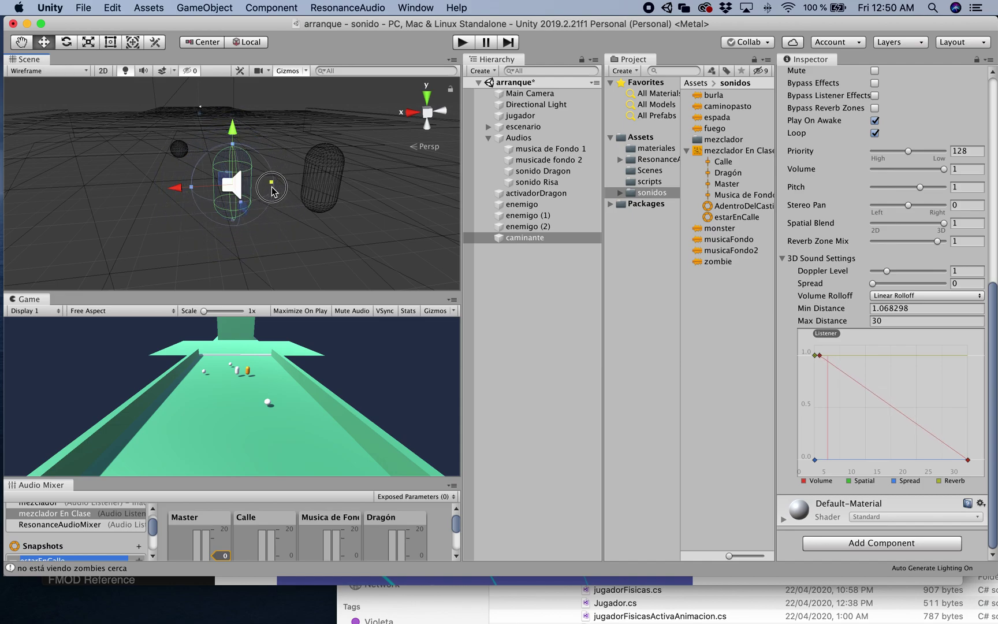
pyautogui.press('super+z')
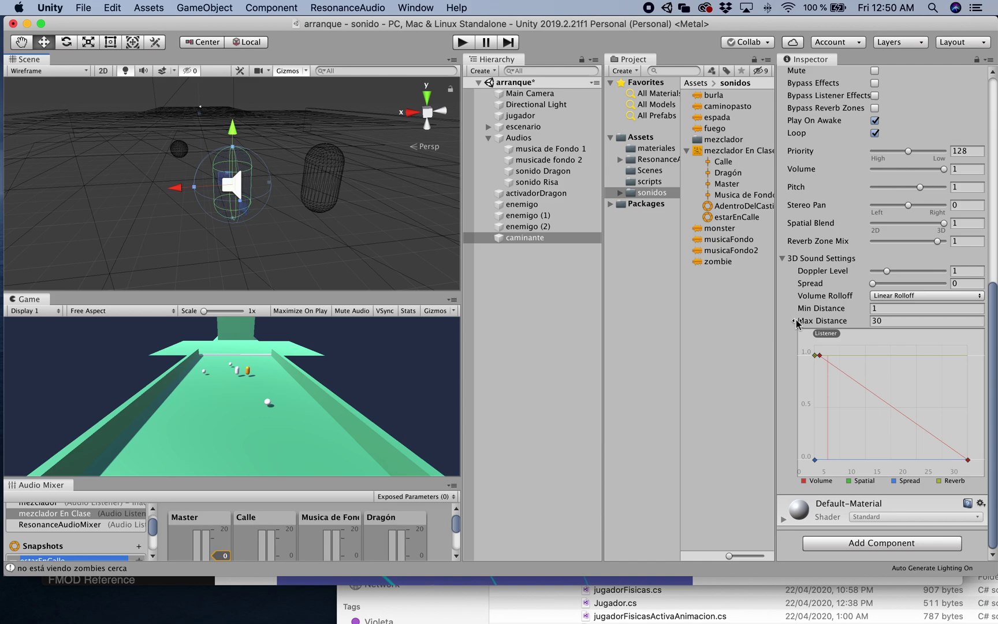
pyautogui.scroll(-5, 249, 205)
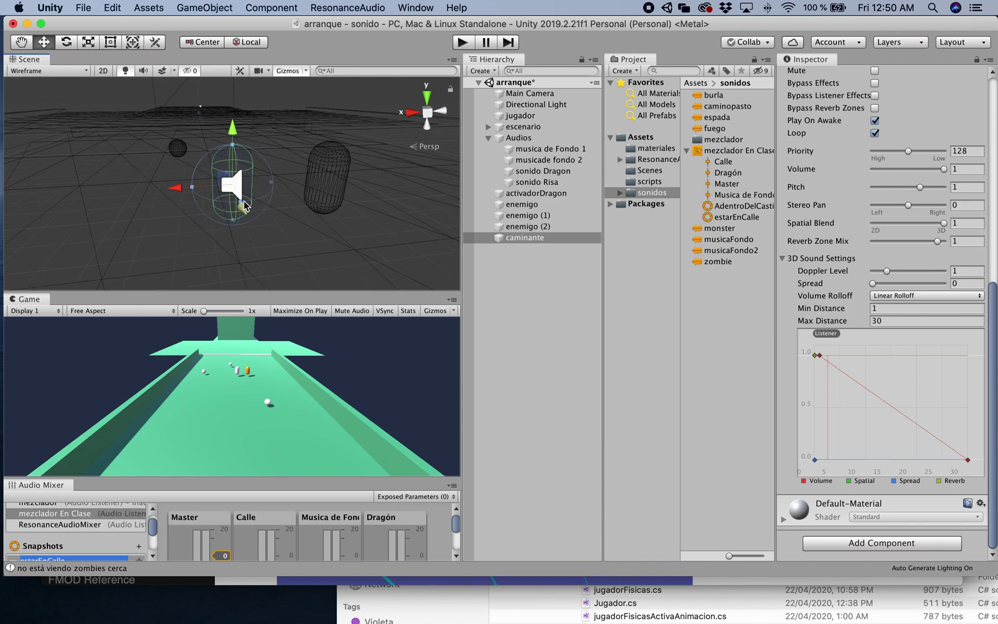
pyautogui.moveTo(238, 195)
pyautogui.mouseDown()
pyautogui.moveTo(248, 213)
pyautogui.moveTo(239, 201)
pyautogui.mouseUp()
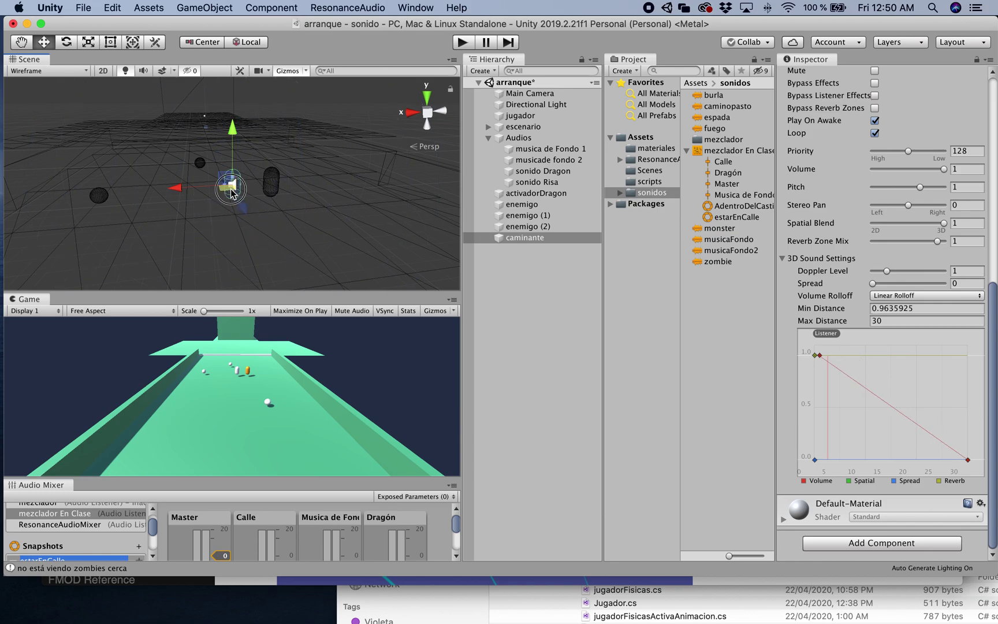
pyautogui.press('super+z')
pyautogui.scroll(2, 249, 201)
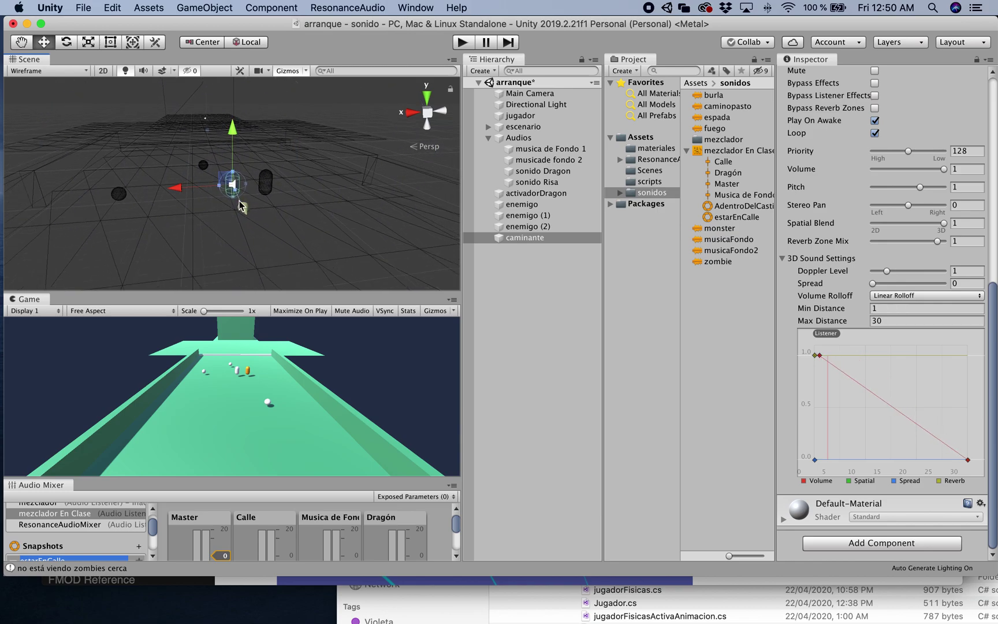
pyautogui.scroll(2, 257, 197)
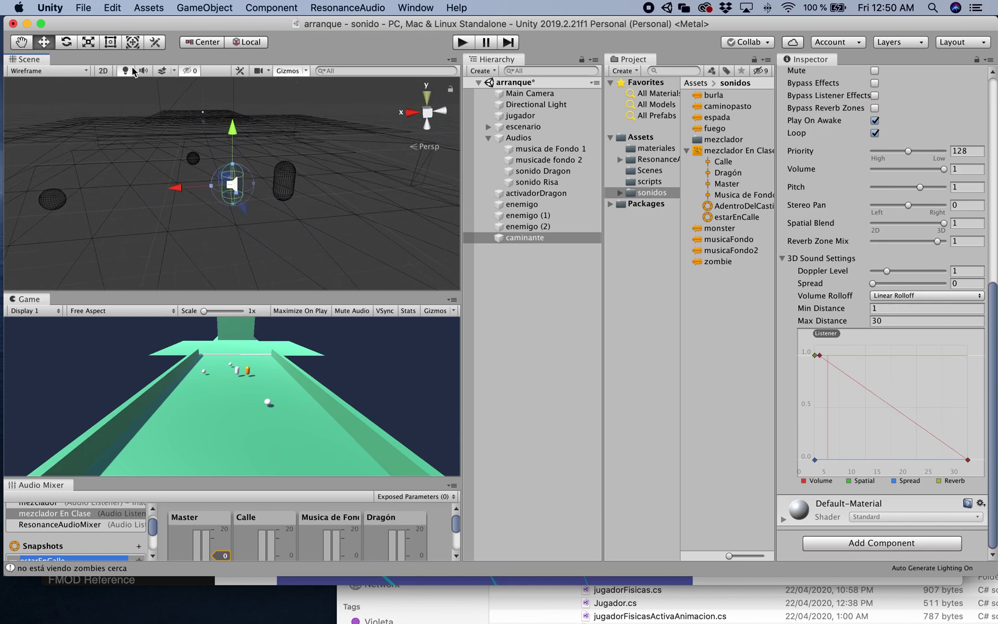
# - Set the Scene view to Shaded and enter Play mode
pyautogui.click(74, 70)
pyautogui.click(58, 93)
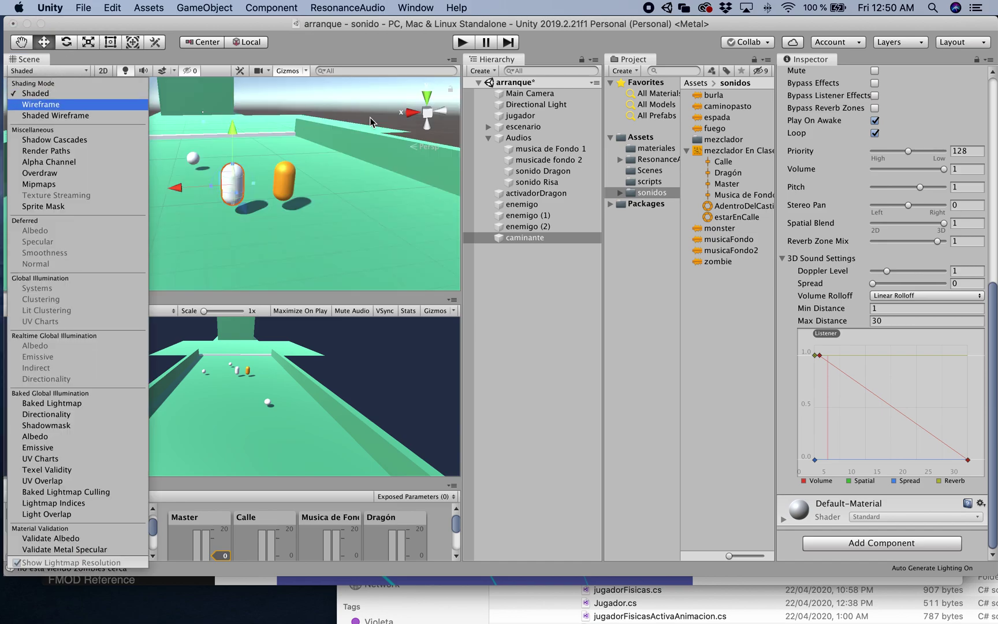
pyautogui.click(460, 52)
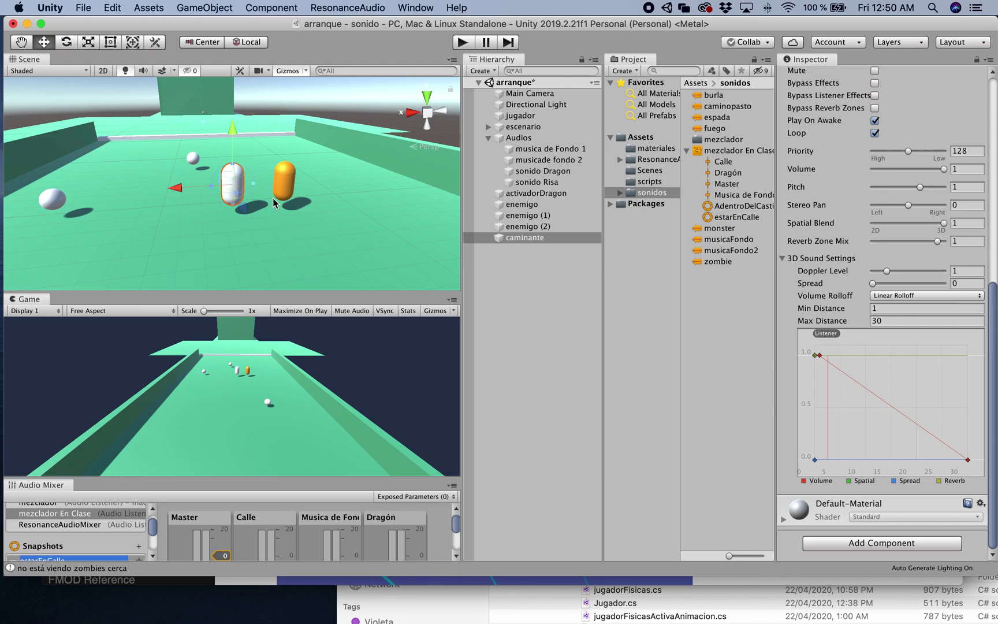
pyautogui.click(464, 43)
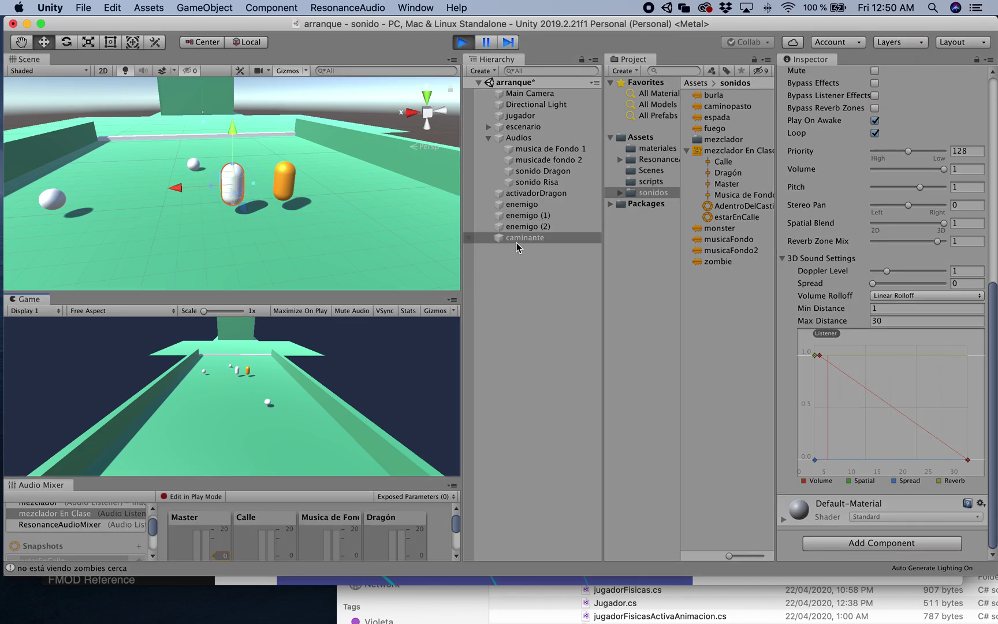
# - Drag the caminante capsule around the floor, toward and away from the game camera
pyautogui.scroll(-5, 230, 216)
pyautogui.click(229, 206)
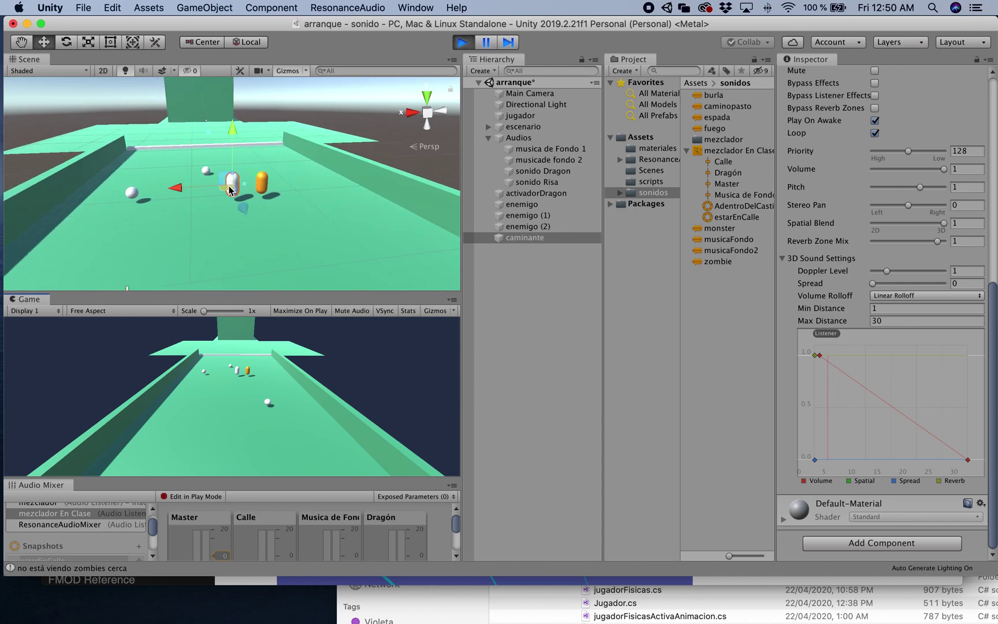
pyautogui.moveTo(229, 207); pyautogui.dragTo(281, 267)
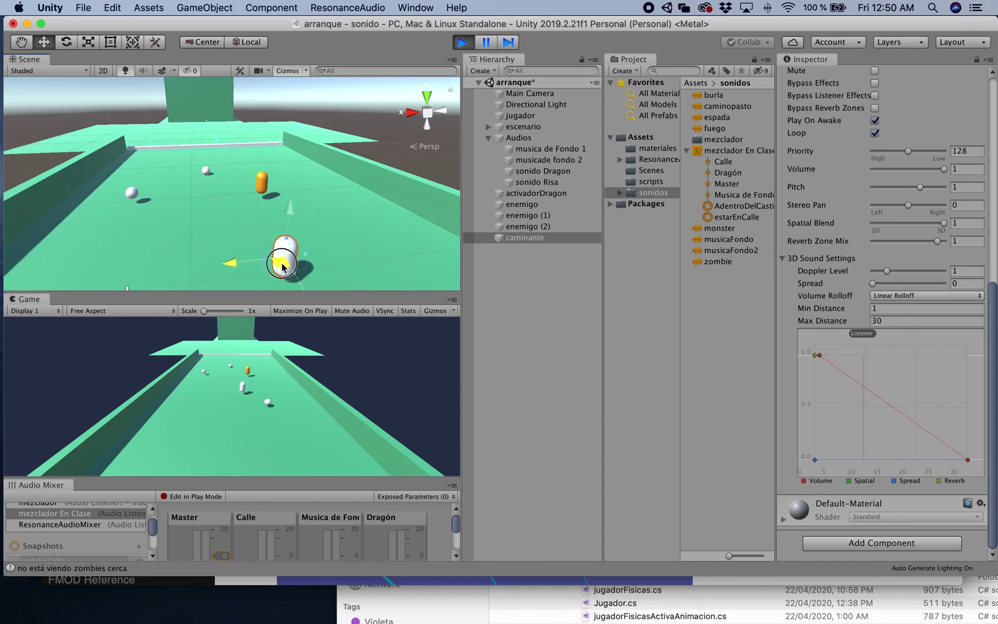
pyautogui.scroll(-3, 281, 268)
pyautogui.scroll(-3, 281, 267)
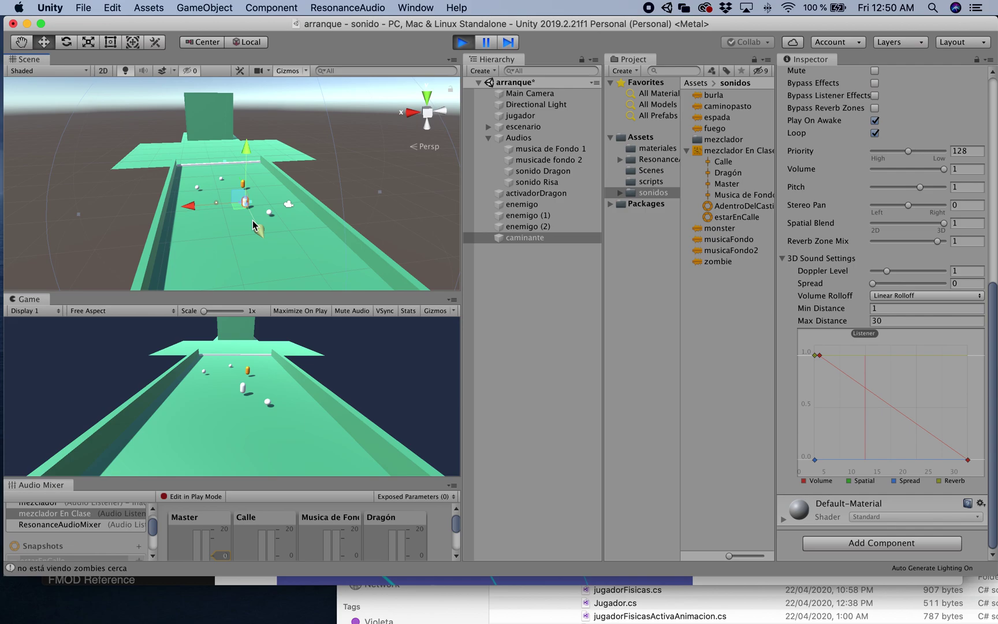
pyautogui.moveTo(252, 229)
pyautogui.mouseDown()
pyautogui.moveTo(256, 260)
pyautogui.moveTo(244, 233)
pyautogui.mouseUp()
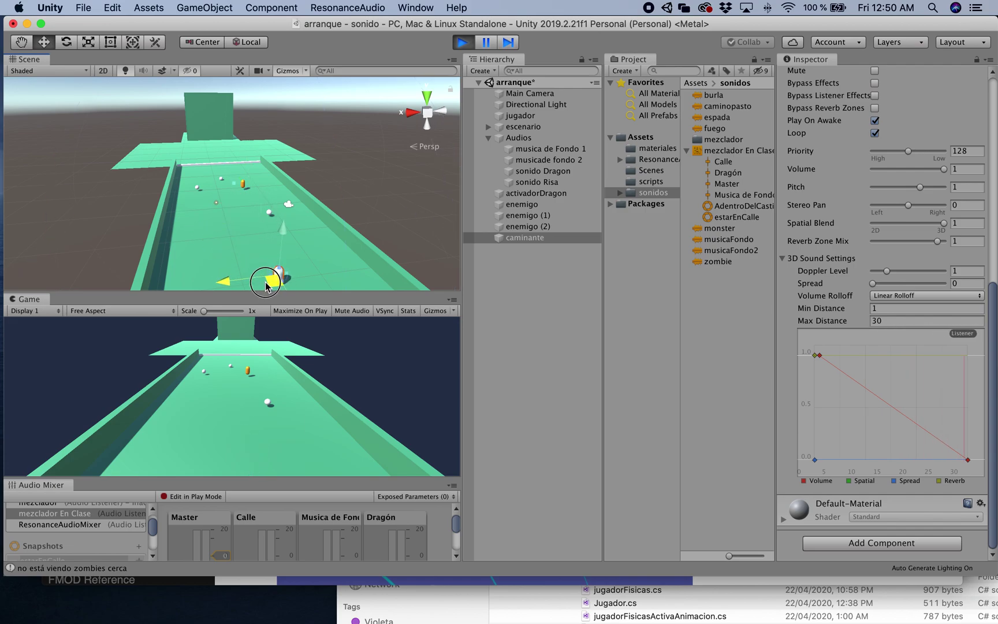
pyautogui.moveTo(245, 234); pyautogui.dragTo(232, 210)
pyautogui.scroll(-3, 232, 210)
pyautogui.scroll(-2, 232, 210)
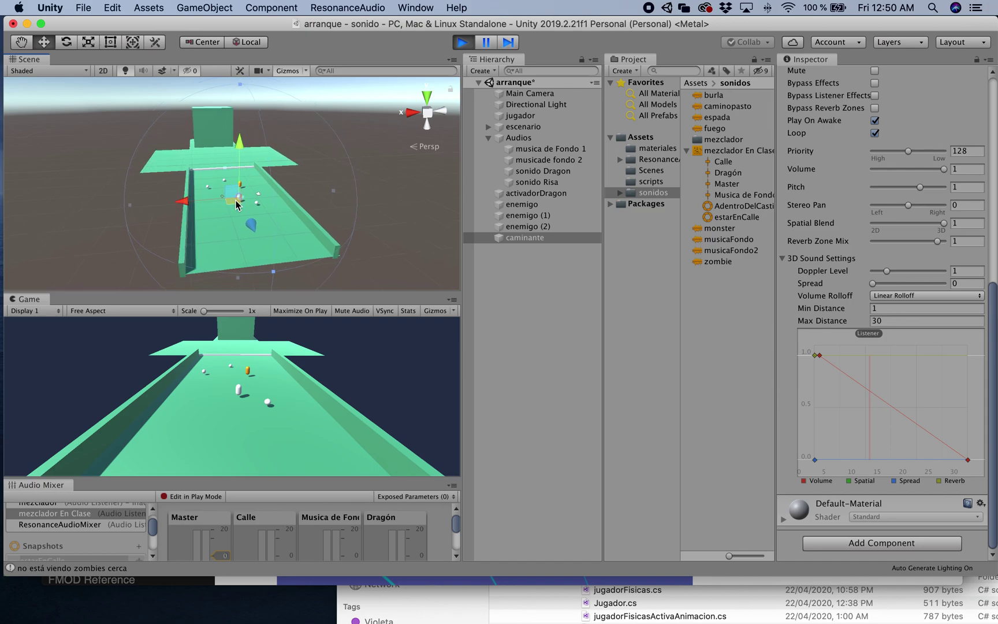
pyautogui.moveTo(234, 207); pyautogui.dragTo(247, 253)
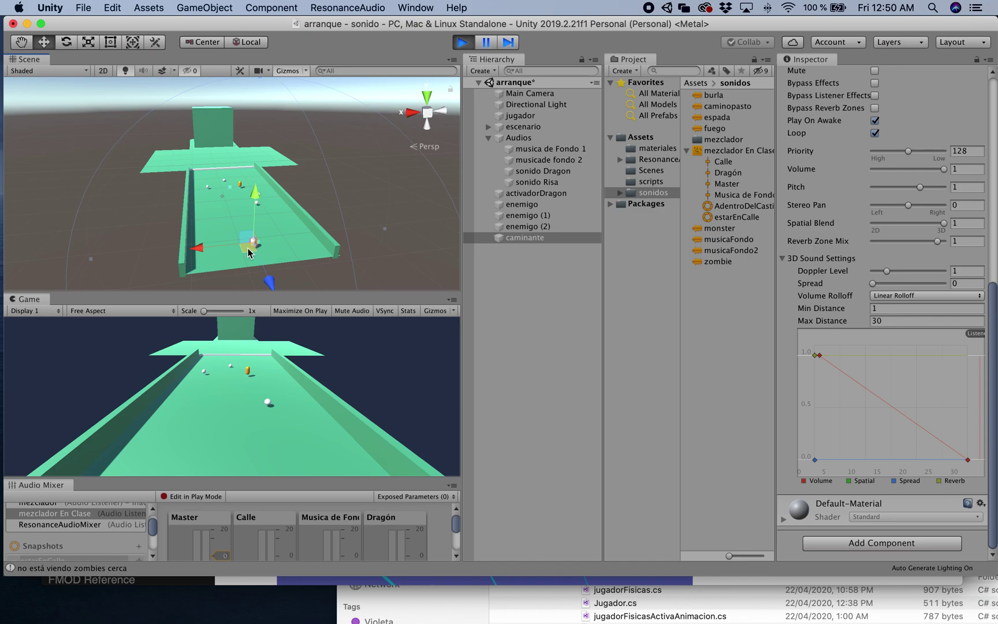
pyautogui.moveTo(248, 253); pyautogui.dragTo(239, 197)
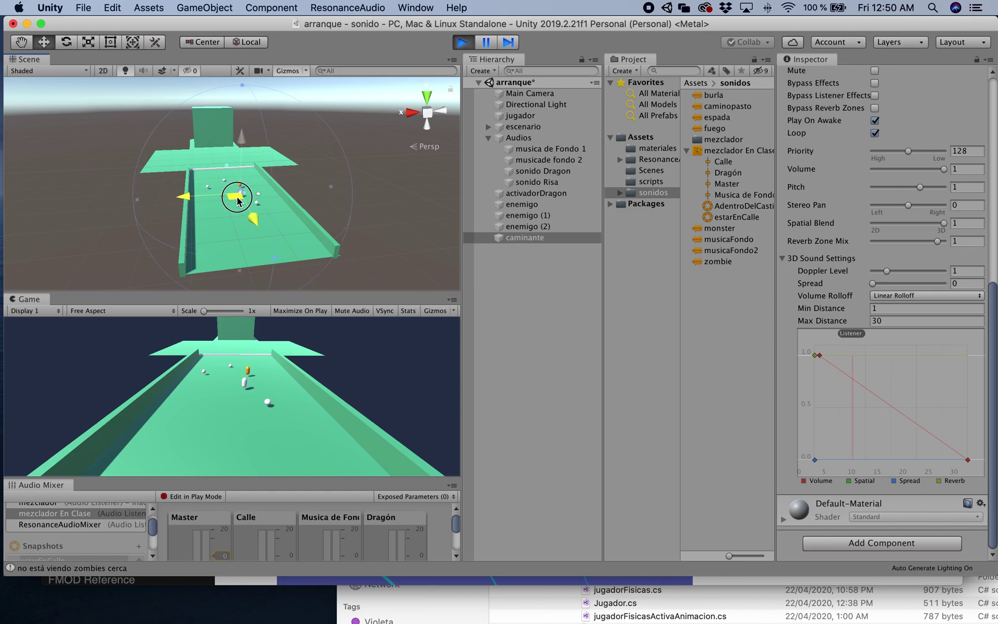
pyautogui.moveTo(239, 197); pyautogui.dragTo(243, 201)
# - Drag the max-distance handle inward from 30 to about 6.75, then frame caminante
pyautogui.moveTo(340, 194); pyautogui.dragTo(289, 205)
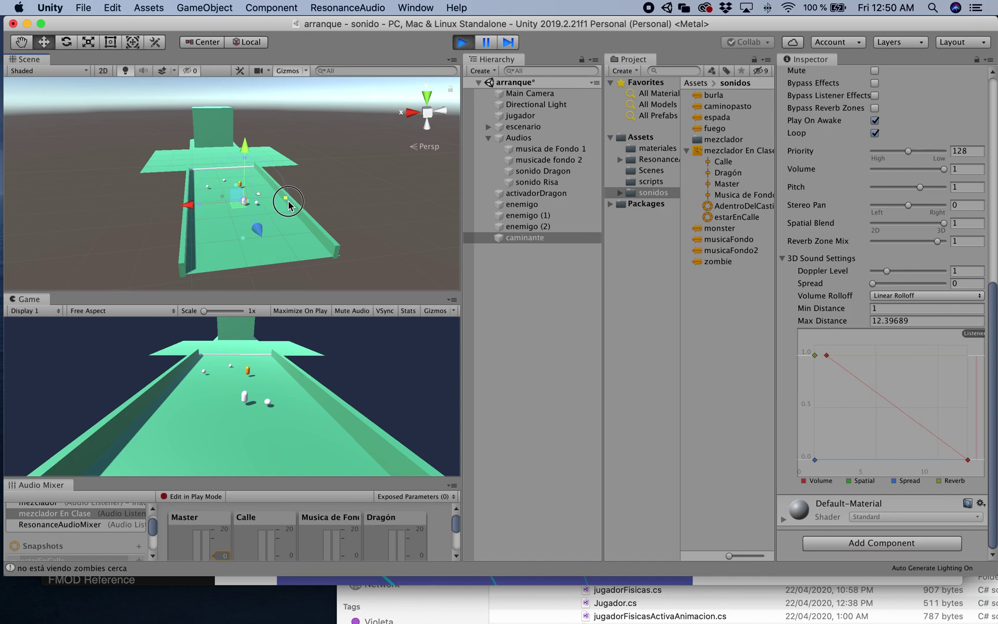
pyautogui.moveTo(289, 205)
pyautogui.mouseDown()
pyautogui.moveTo(275, 213)
pyautogui.moveTo(239, 195)
pyautogui.mouseUp()
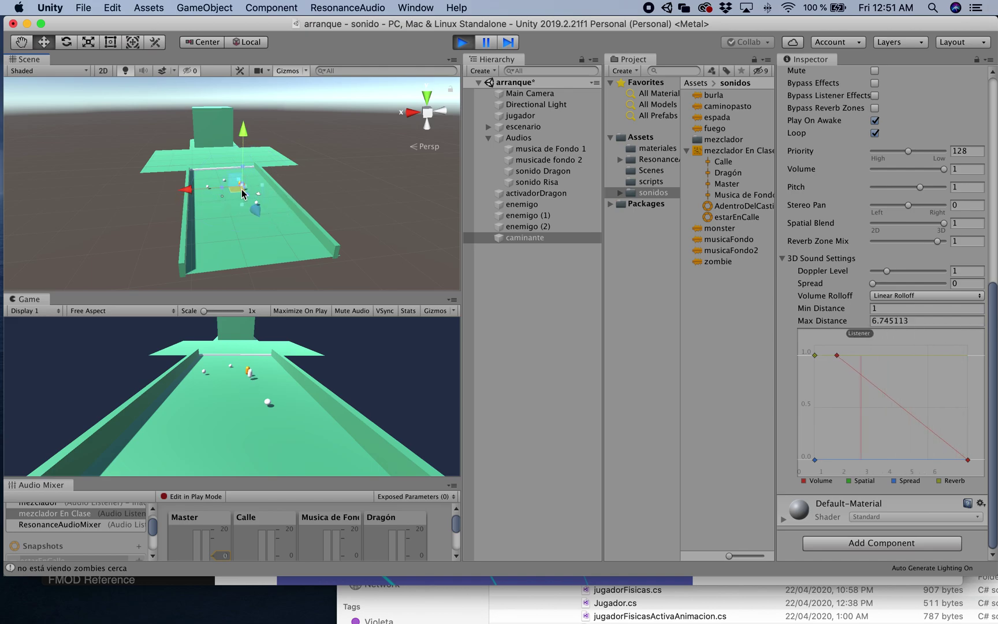
pyautogui.click(513, 239)
pyautogui.doubleClick(513, 239)
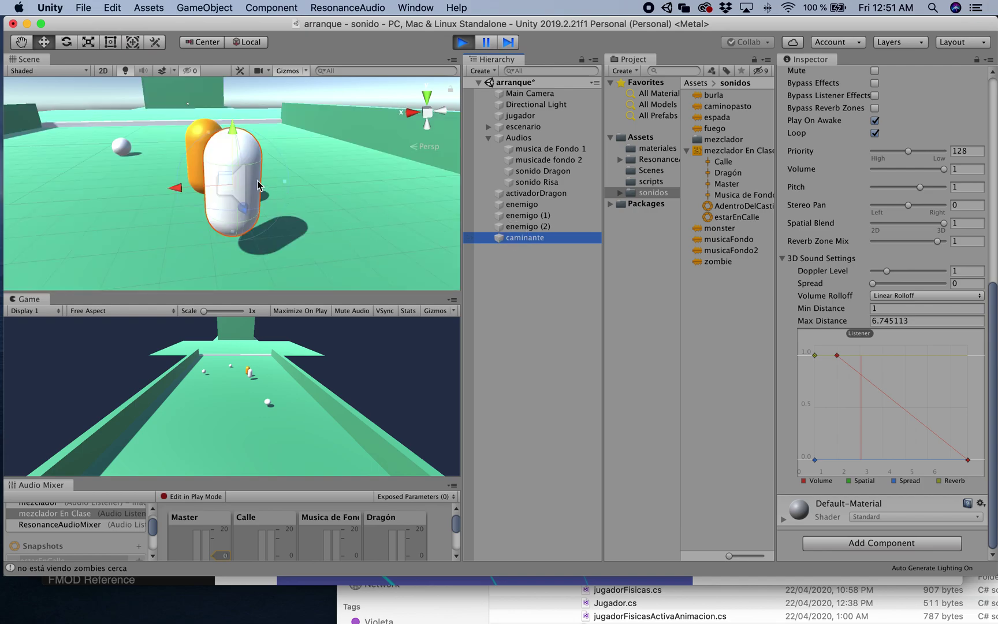
# - Switch the Scene view to Wireframe and drag caminante relative to the listener
pyautogui.scroll(-5, 258, 185)
pyautogui.click(45, 71)
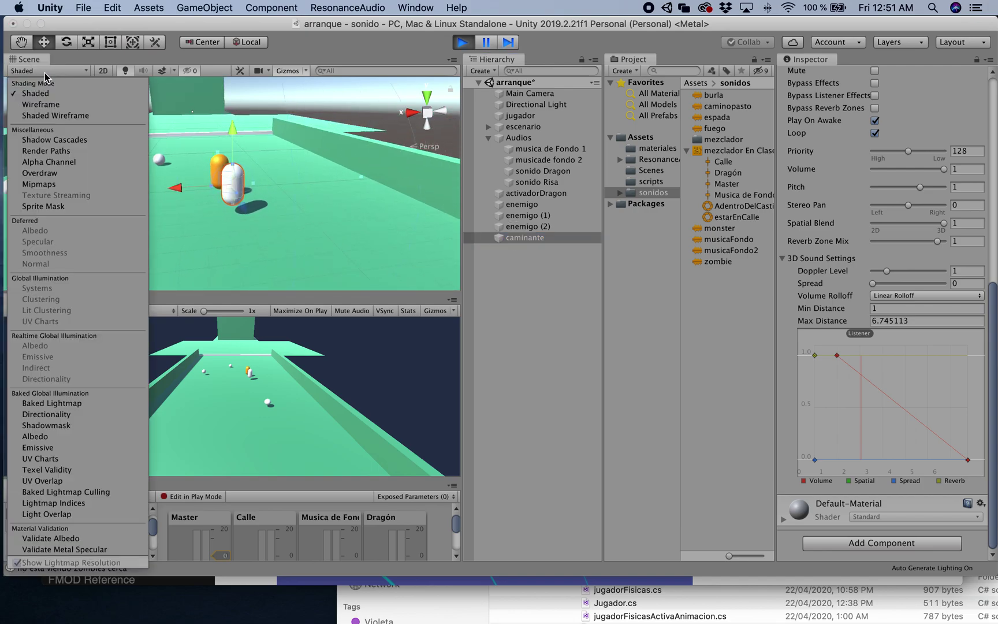
pyautogui.click(40, 104)
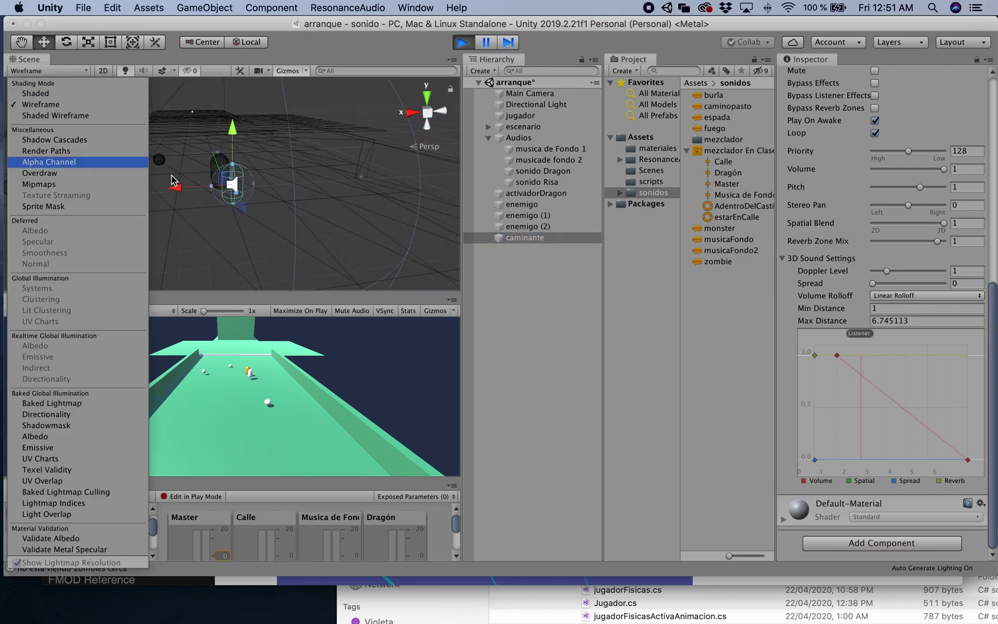
pyautogui.click(229, 200)
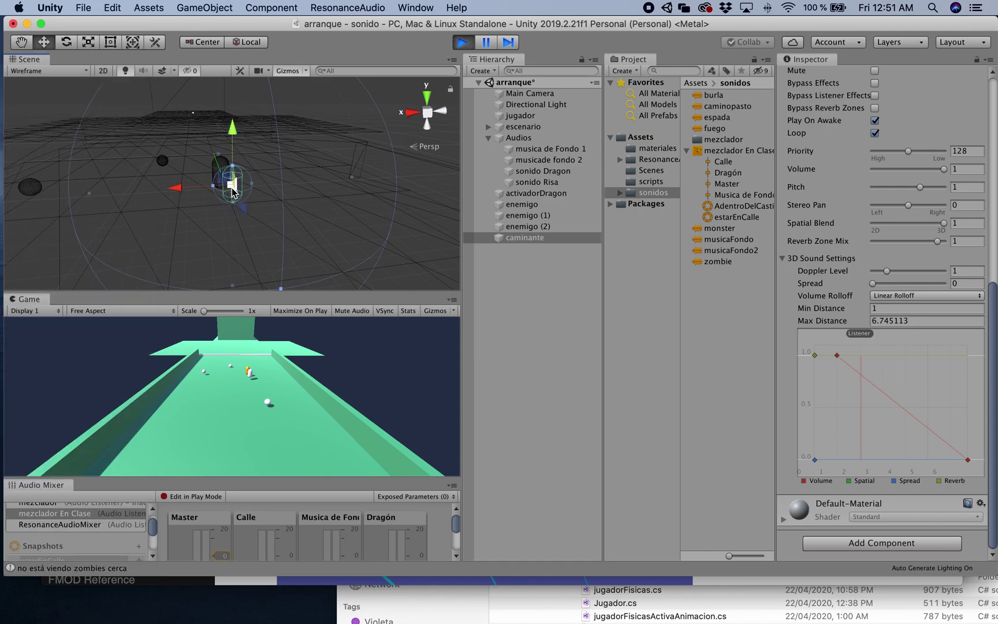
pyautogui.moveTo(230, 191)
pyautogui.mouseDown()
pyautogui.moveTo(242, 218)
pyautogui.moveTo(267, 209)
pyautogui.moveTo(263, 202)
pyautogui.moveTo(322, 211)
pyautogui.moveTo(253, 179)
pyautogui.moveTo(231, 196)
pyautogui.moveTo(153, 214)
pyautogui.moveTo(222, 194)
pyautogui.moveTo(198, 189)
pyautogui.moveTo(253, 200)
pyautogui.mouseUp()
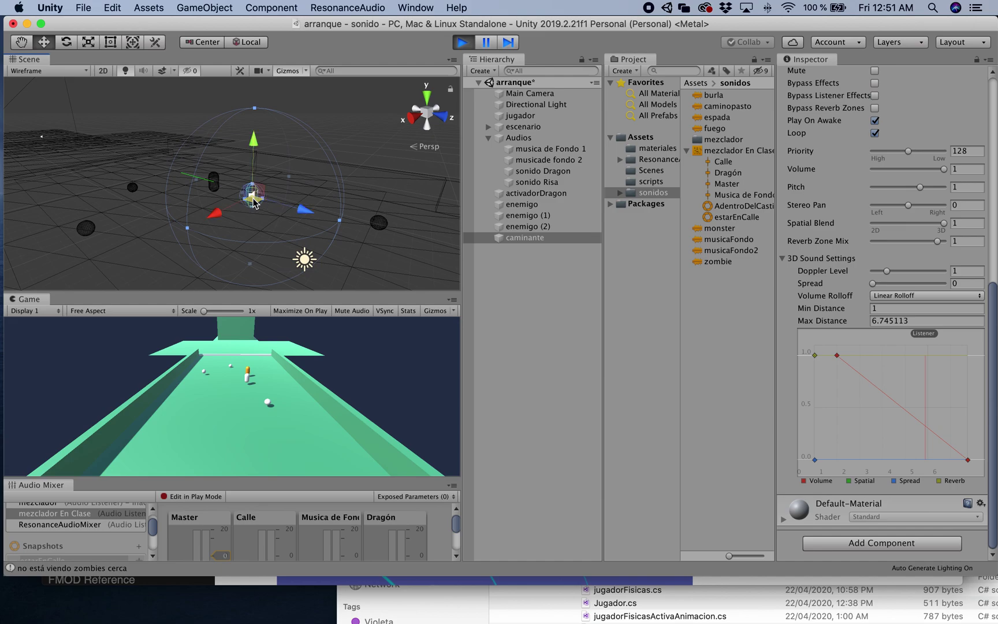